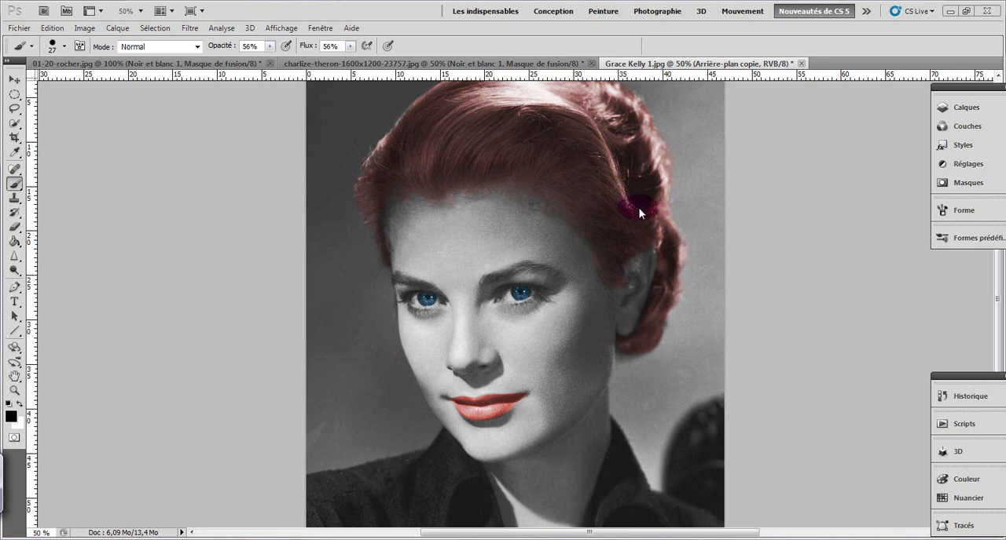
Step: Toggle the three Teinte/Saturation layers off and on to compare the portrait's coloured hair, lips and eyes with the original
{"action": "left_click", "coordinate": [960, 107]}
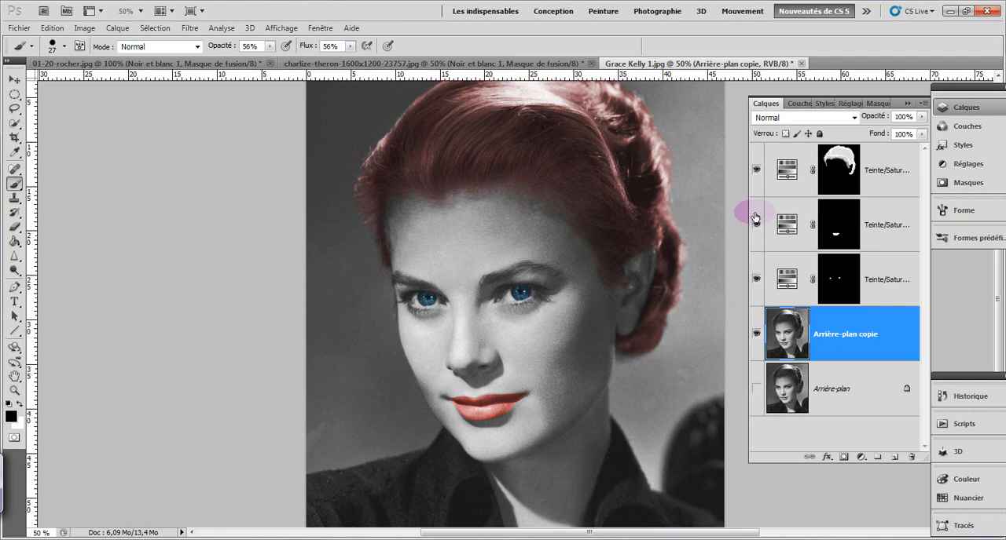
{"action": "left_click", "coordinate": [756, 169]}
{"action": "left_click", "coordinate": [755, 225]}
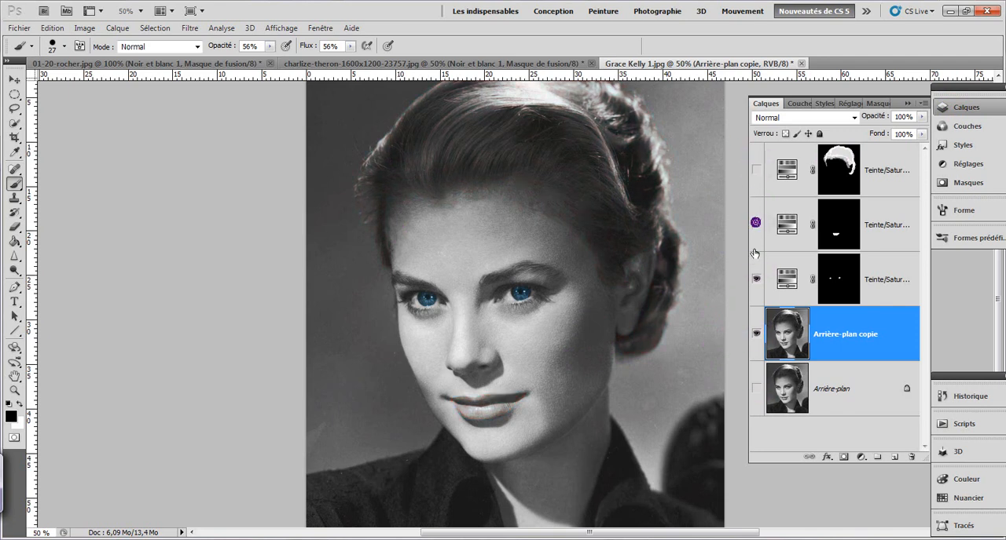
{"action": "left_click", "coordinate": [755, 278]}
{"action": "left_click", "coordinate": [755, 280]}
{"action": "left_click", "coordinate": [755, 226]}
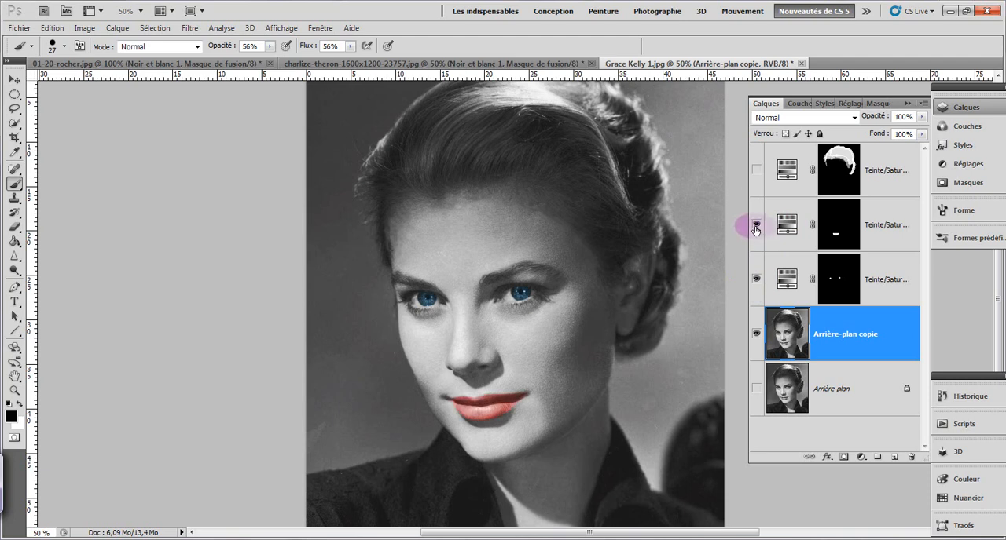
{"action": "left_click", "coordinate": [756, 172]}
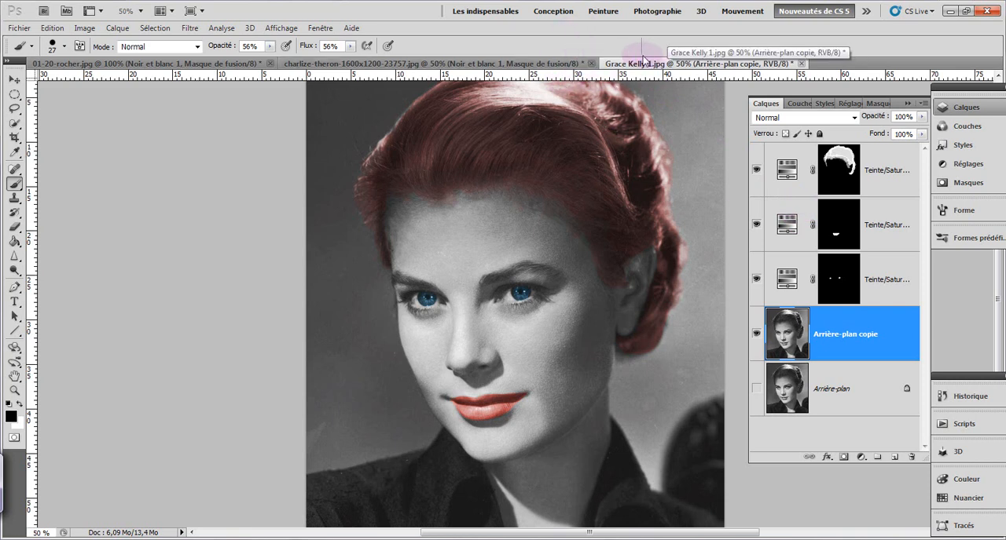
Step: Switch to charlize-theron-1600x1200-23757.jpg and toggle its Teinte/Saturation and Noir et blanc layers to compare their effects
{"action": "left_click", "coordinate": [491, 64]}
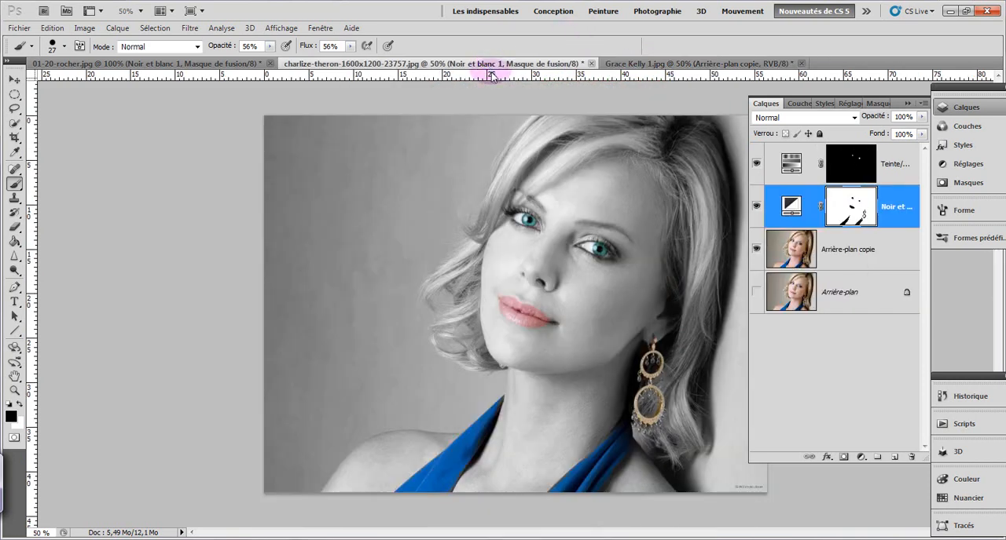
{"action": "left_click", "coordinate": [755, 163]}
{"action": "left_click", "coordinate": [754, 206]}
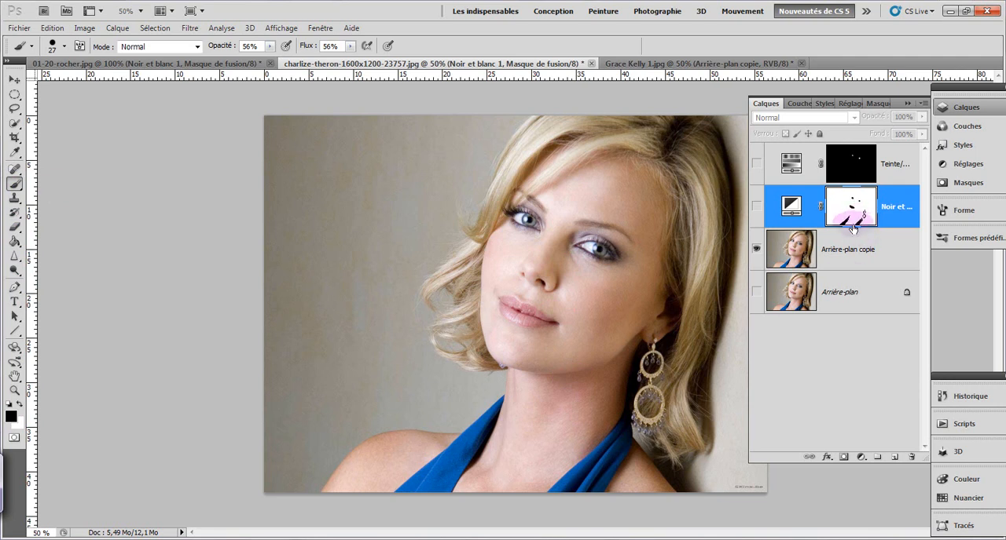
{"action": "left_click", "coordinate": [755, 205]}
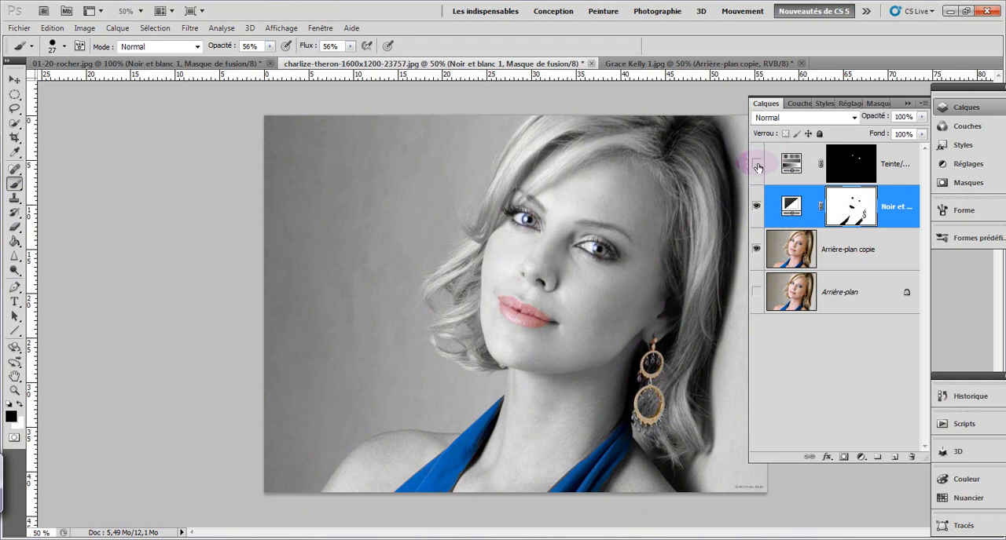
{"action": "left_click", "coordinate": [756, 165]}
{"action": "left_click", "coordinate": [757, 167]}
{"action": "left_click", "coordinate": [756, 165]}
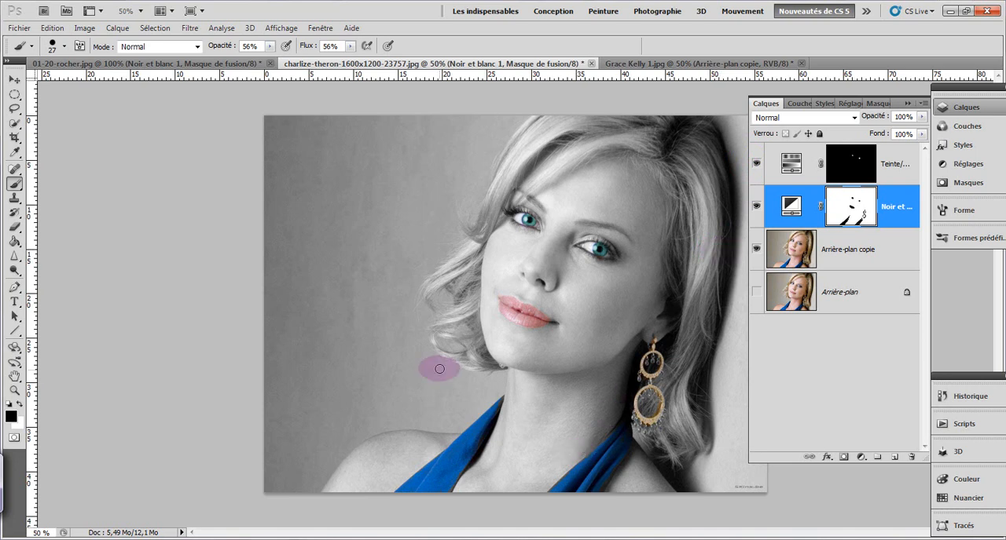
Step: Return to Grace Kelly 1.jpg and delete every layer above the locked Arrière-plan layer
{"action": "left_click", "coordinate": [609, 63]}
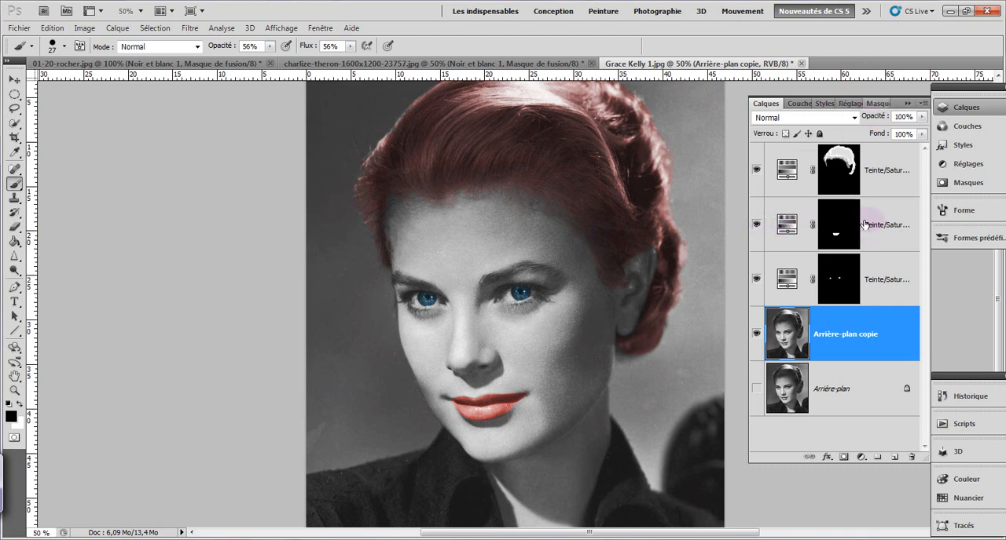
{"action": "left_click", "coordinate": [883, 169], "text": "shift"}
{"action": "left_click_drag", "start_coordinate": [875, 214], "coordinate": [911, 459]}
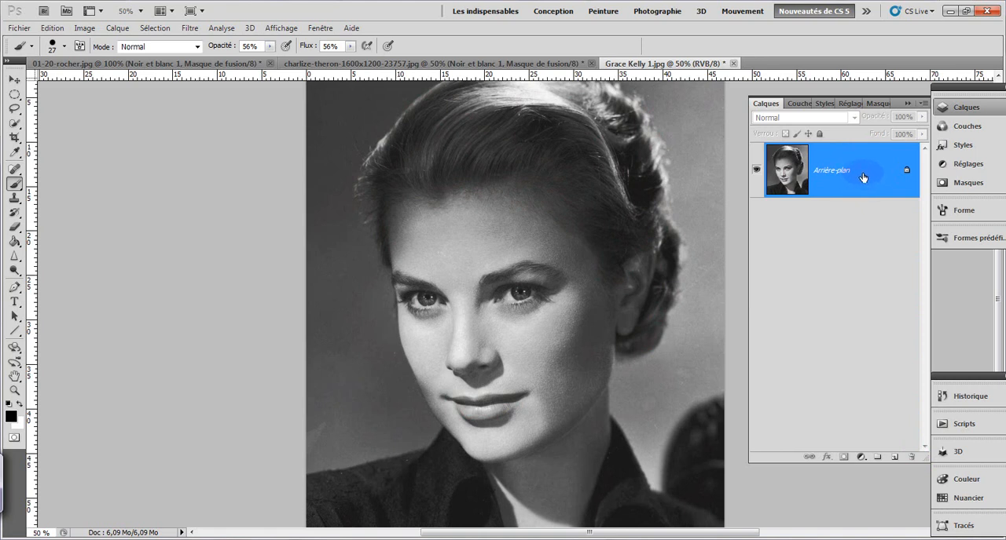
Step: Duplicate the Arrière-plan layer and hide the original, leaving the copy as the active layer
{"action": "left_click_drag", "start_coordinate": [859, 172], "coordinate": [895, 457]}
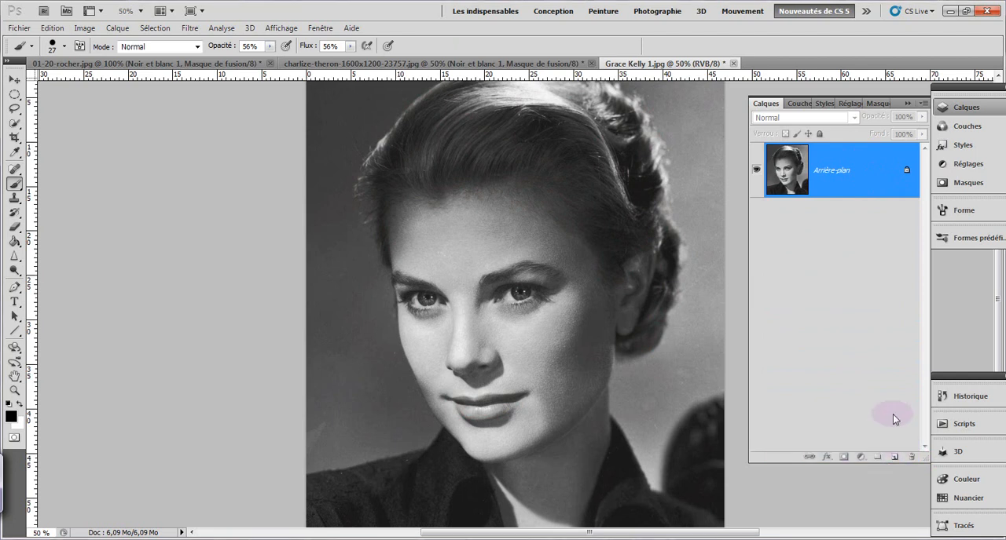
{"action": "left_click_drag", "start_coordinate": [873, 171], "coordinate": [896, 458]}
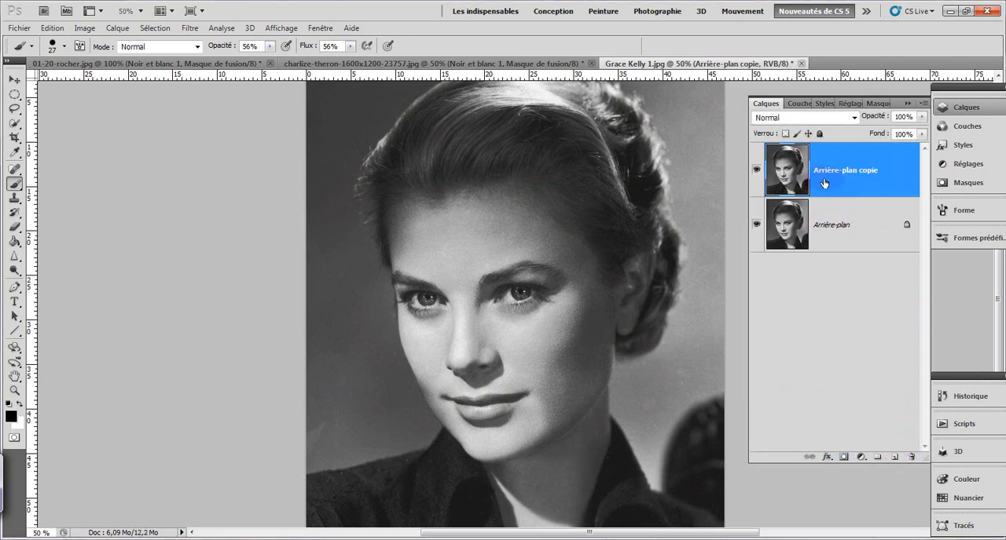
{"action": "left_click", "coordinate": [888, 170]}
{"action": "left_click", "coordinate": [755, 224]}
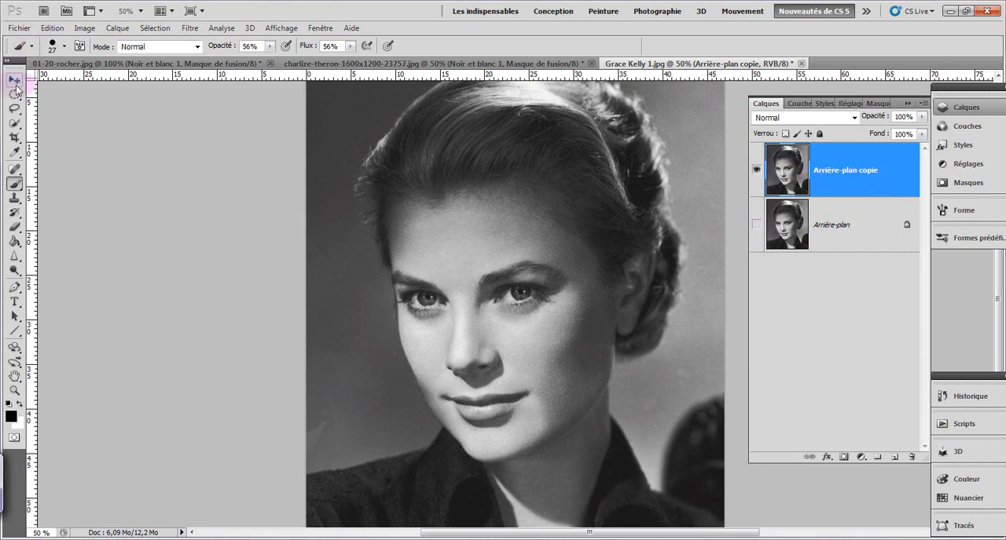
{"action": "mouse_move", "coordinate": [14, 123]}
{"action": "left_mouse_down"}
{"action": "mouse_move", "coordinate": [63, 126]}
{"action": "mouse_move", "coordinate": [15, 105]}
{"action": "mouse_move", "coordinate": [54, 111]}
{"action": "left_mouse_up"}
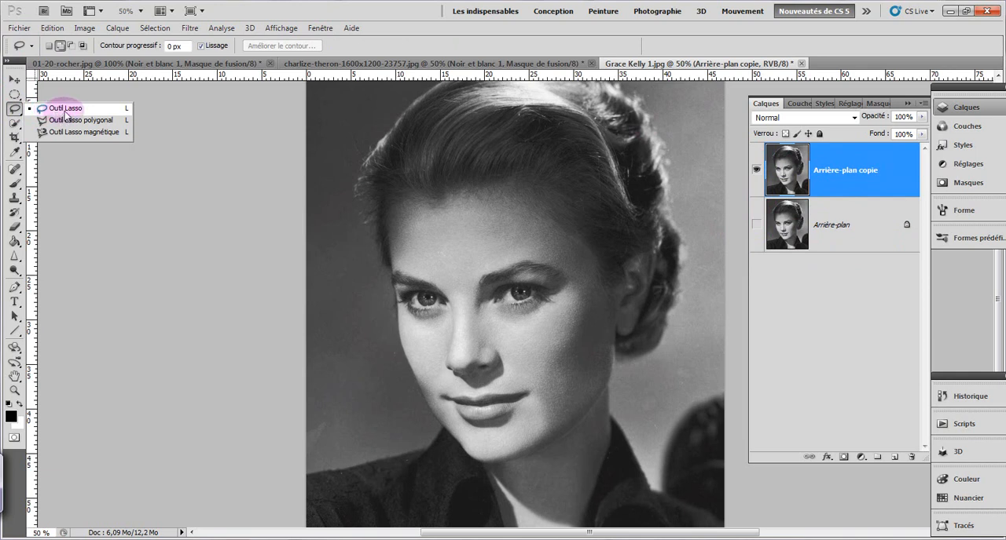
{"action": "left_click", "coordinate": [13, 440]}
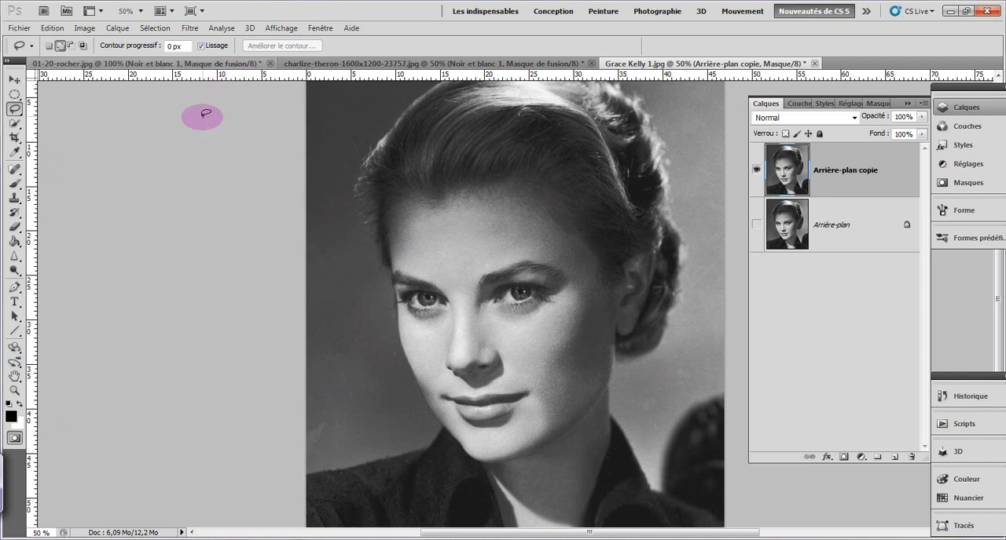
{"action": "left_click", "coordinate": [14, 183]}
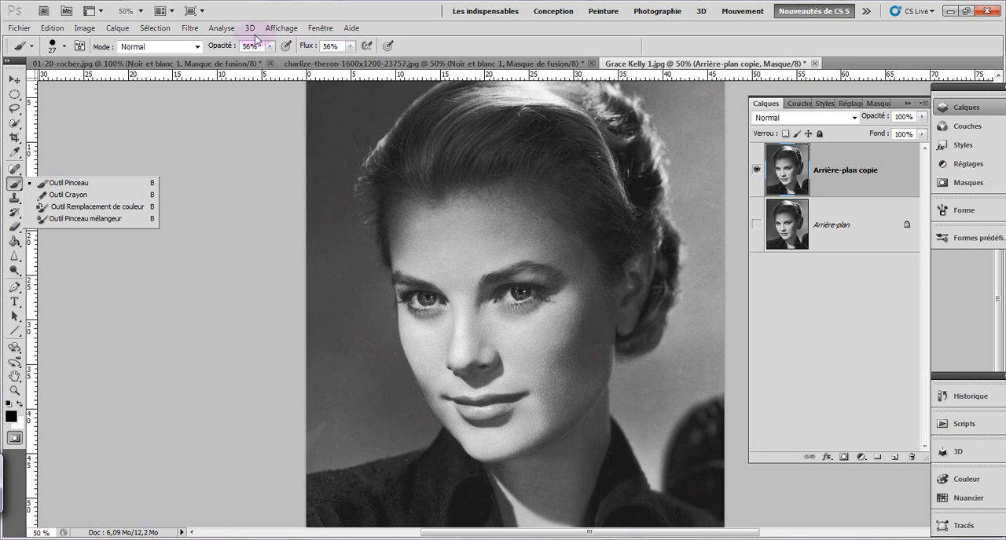
{"action": "left_click_drag", "start_coordinate": [434, 186], "coordinate": [448, 192]}
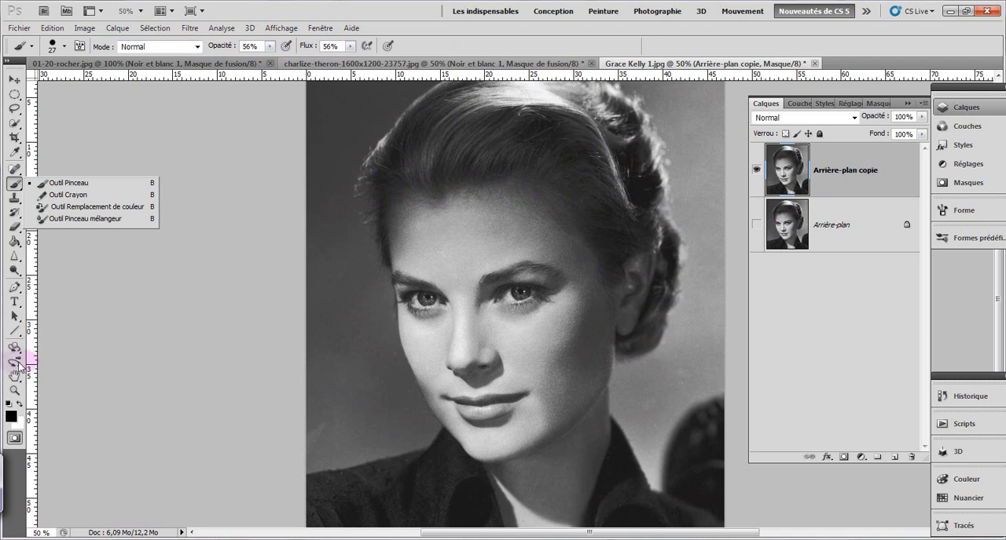
{"action": "left_click", "coordinate": [14, 443]}
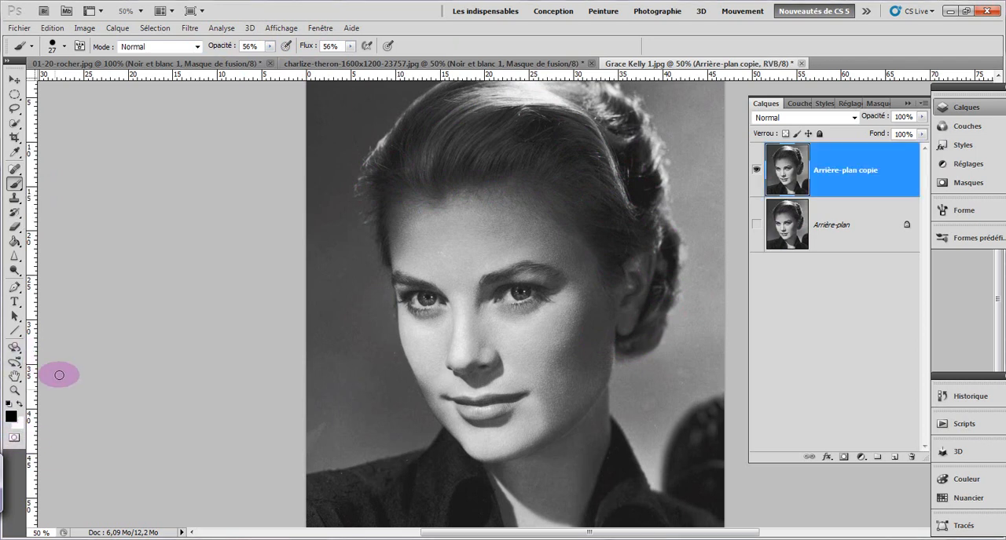
{"action": "left_click", "coordinate": [15, 81]}
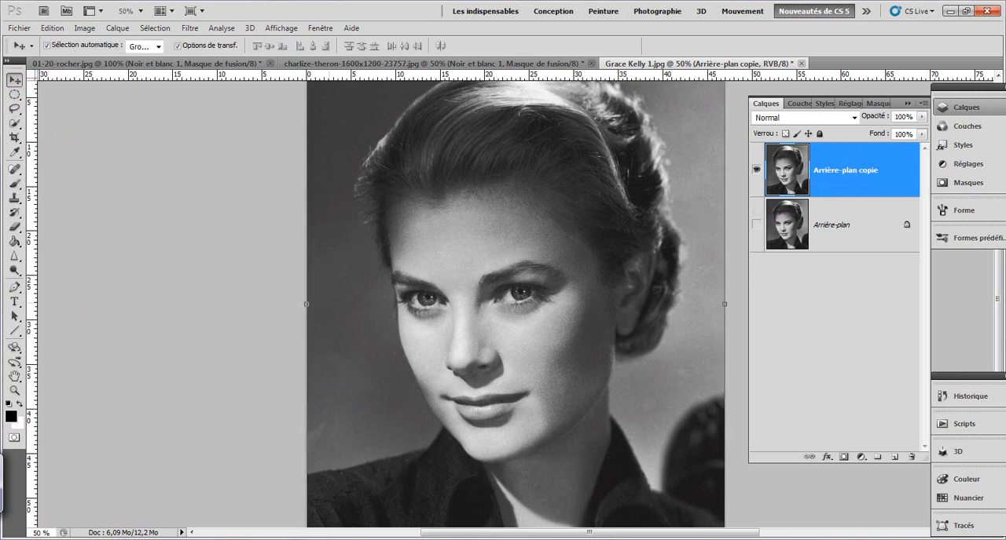
Step: Enter Quick Mask mode and paint over both irises with the Brush tool (Outil Pinceau) in black
{"action": "left_click", "coordinate": [14, 440]}
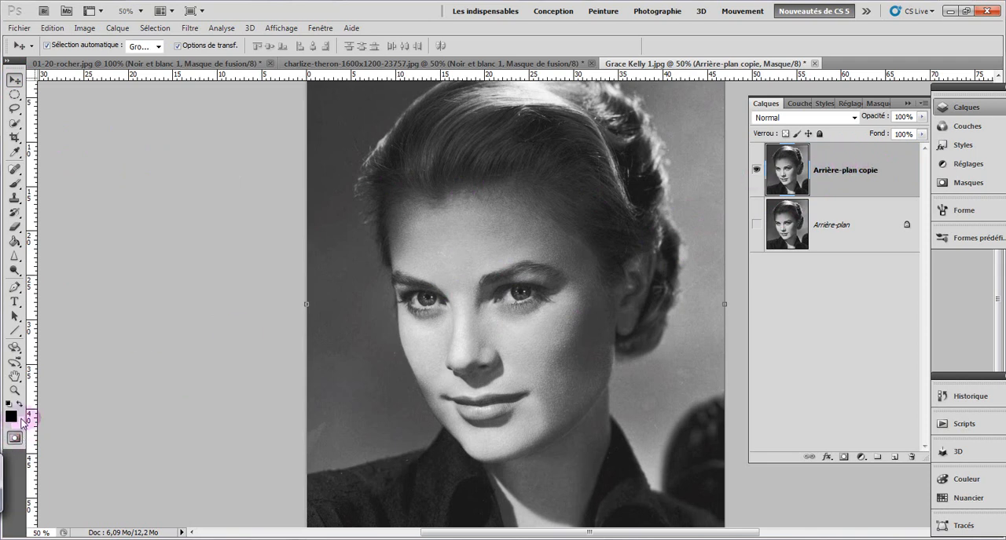
{"action": "left_click", "coordinate": [13, 182]}
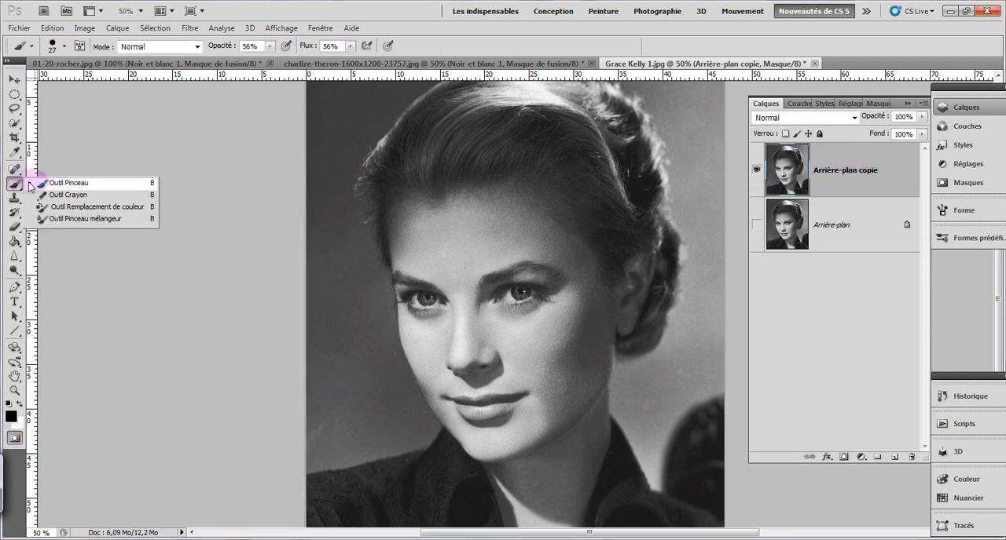
{"action": "left_click", "coordinate": [52, 181]}
{"action": "left_click_drag", "start_coordinate": [494, 161], "coordinate": [490, 184]}
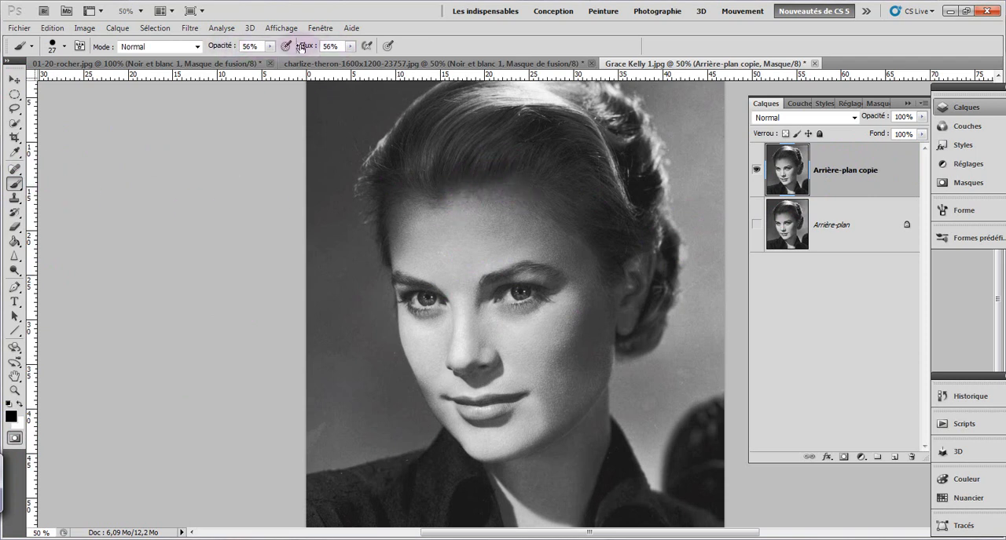
{"action": "left_click", "coordinate": [222, 46]}
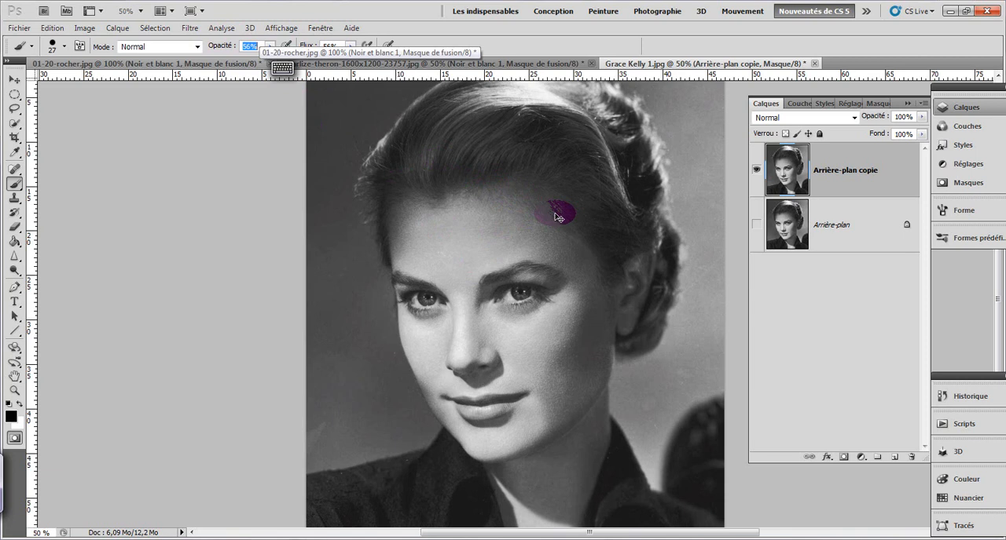
{"action": "scroll", "coordinate": [555, 213], "scroll_direction": "up", "scroll_amount": 1}
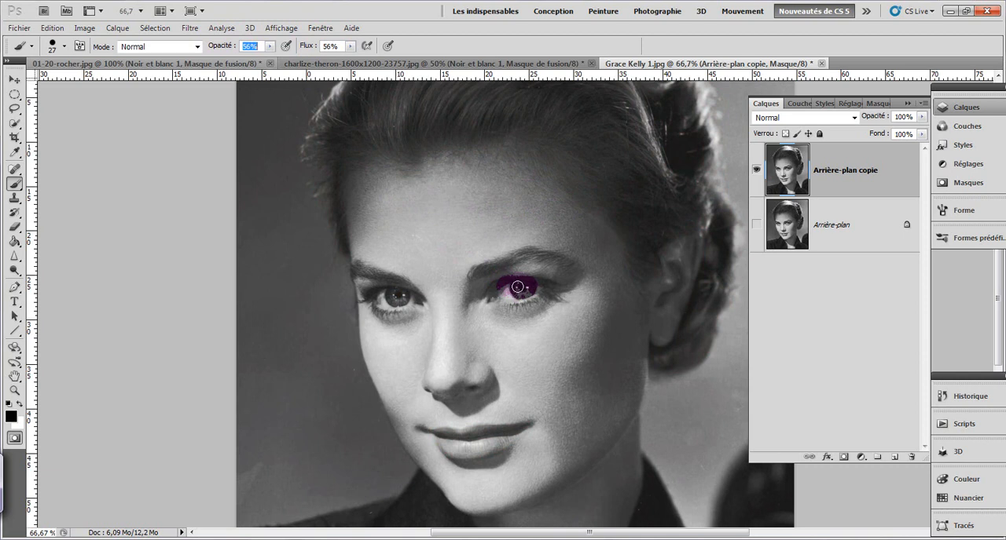
{"action": "left_click_drag", "start_coordinate": [516, 286], "coordinate": [519, 288]}
{"action": "left_click_drag", "start_coordinate": [394, 294], "coordinate": [398, 300]}
Step: Paint the quick mask over the upper and lower lips
{"action": "left_click_drag", "start_coordinate": [439, 436], "coordinate": [460, 437]}
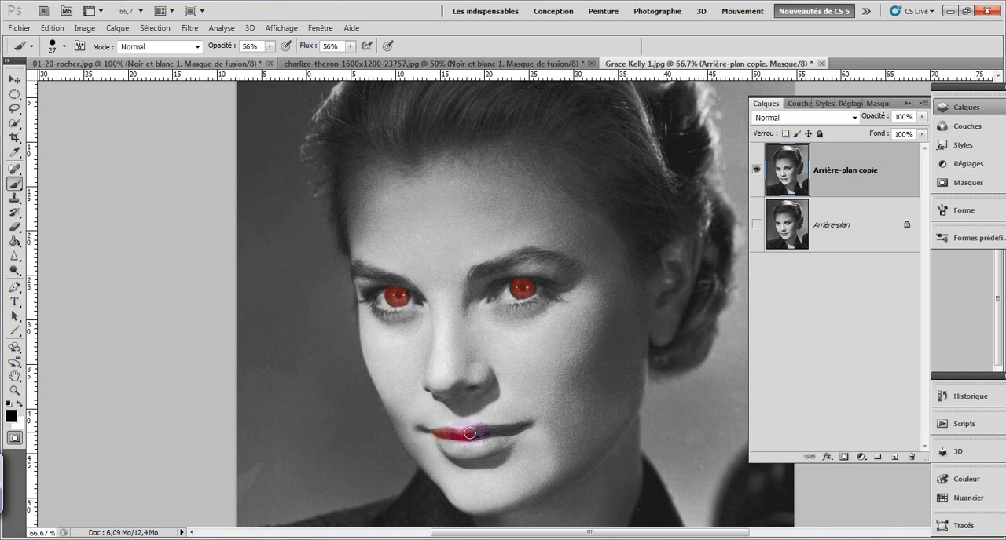
{"action": "mouse_move", "coordinate": [498, 431]}
{"action": "left_mouse_down"}
{"action": "mouse_move", "coordinate": [524, 426]}
{"action": "mouse_move", "coordinate": [486, 450]}
{"action": "left_mouse_up"}
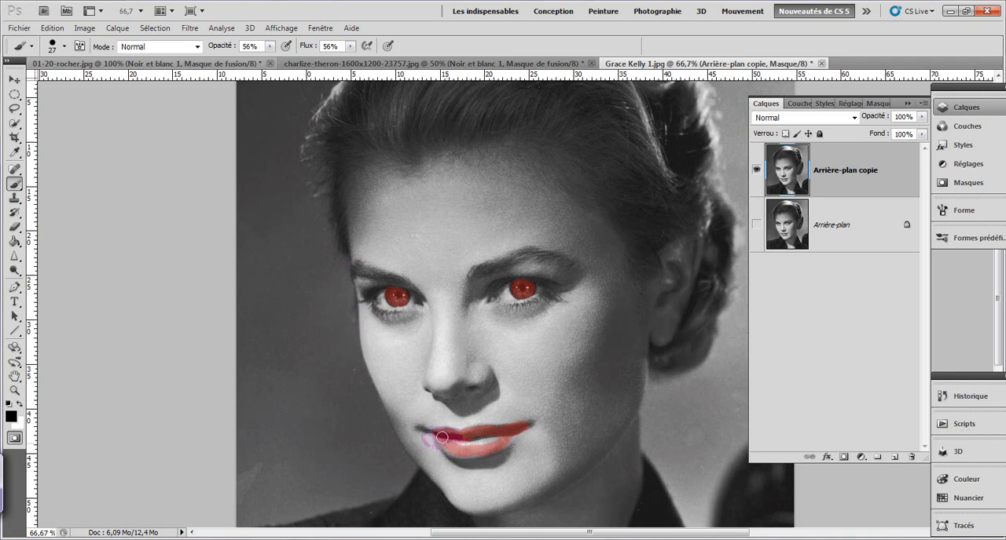
{"action": "left_click_drag", "start_coordinate": [472, 445], "coordinate": [496, 442]}
Step: Convert the quick mask to a selection and invert it so only the irises and lips are selected
{"action": "left_click", "coordinate": [14, 440]}
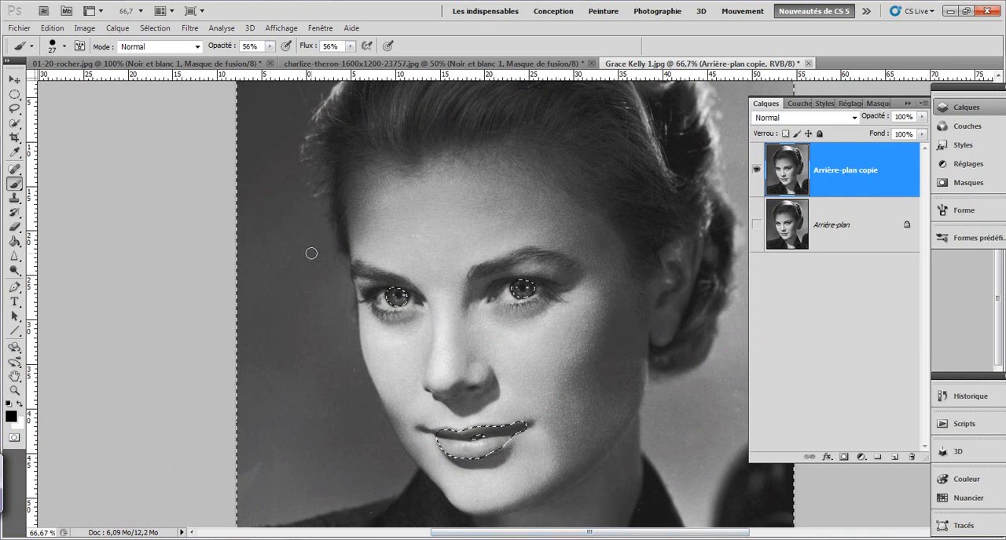
{"action": "left_click_drag", "start_coordinate": [348, 285], "coordinate": [377, 297]}
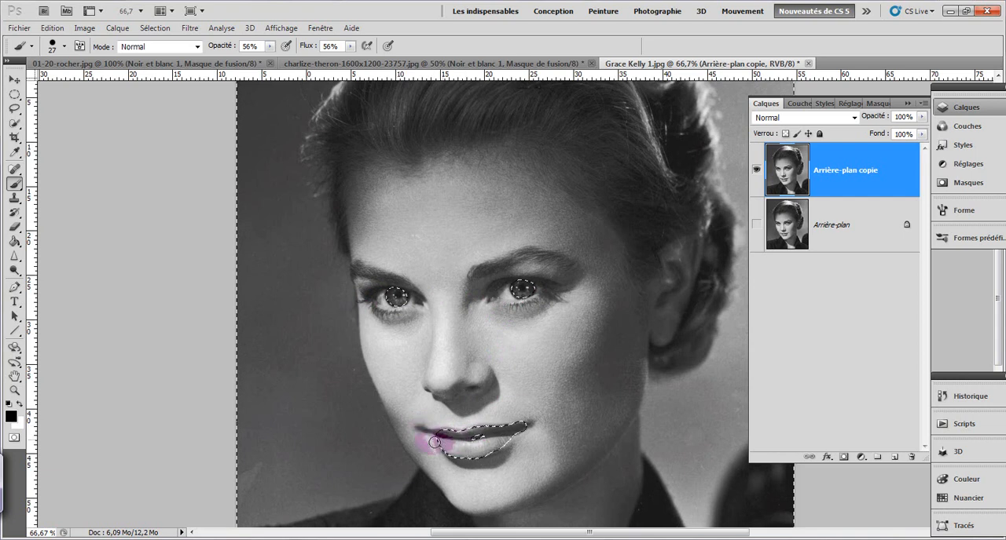
{"action": "left_click", "coordinate": [13, 439]}
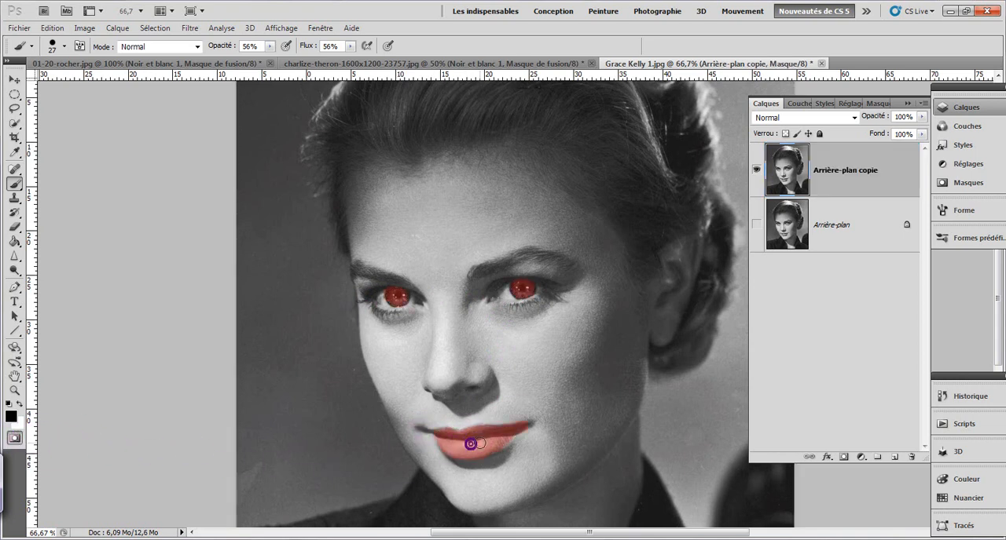
{"action": "left_click", "coordinate": [14, 438]}
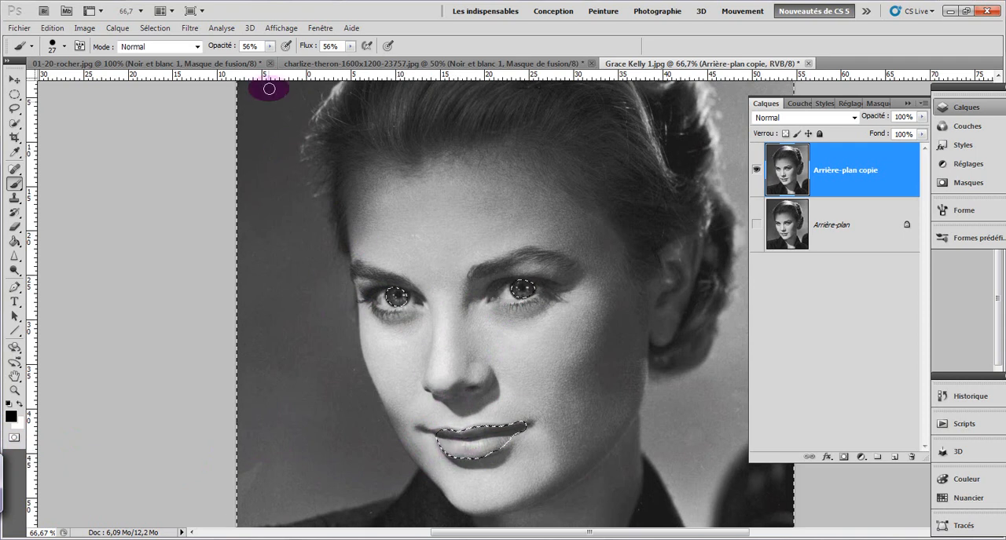
{"action": "left_click", "coordinate": [155, 28]}
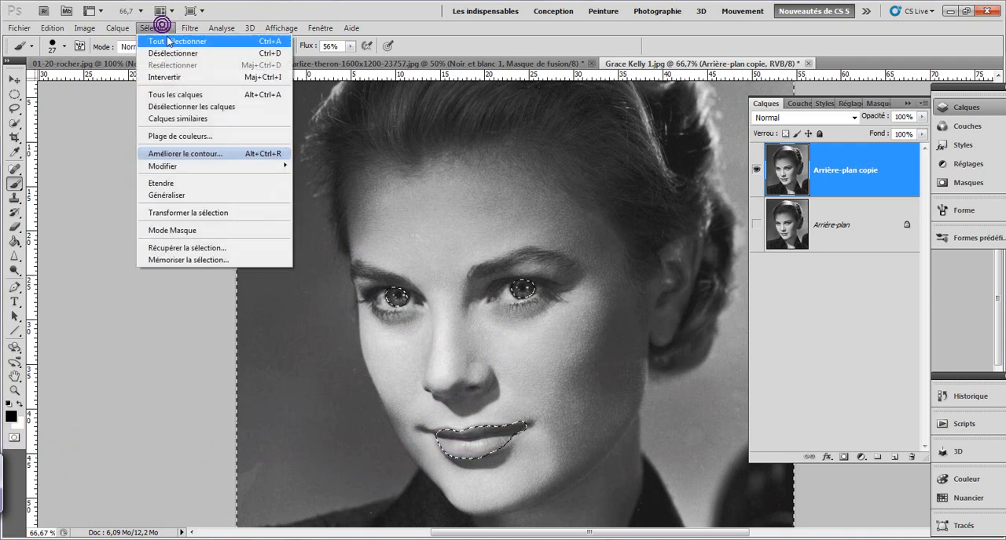
{"action": "left_click", "coordinate": [169, 76]}
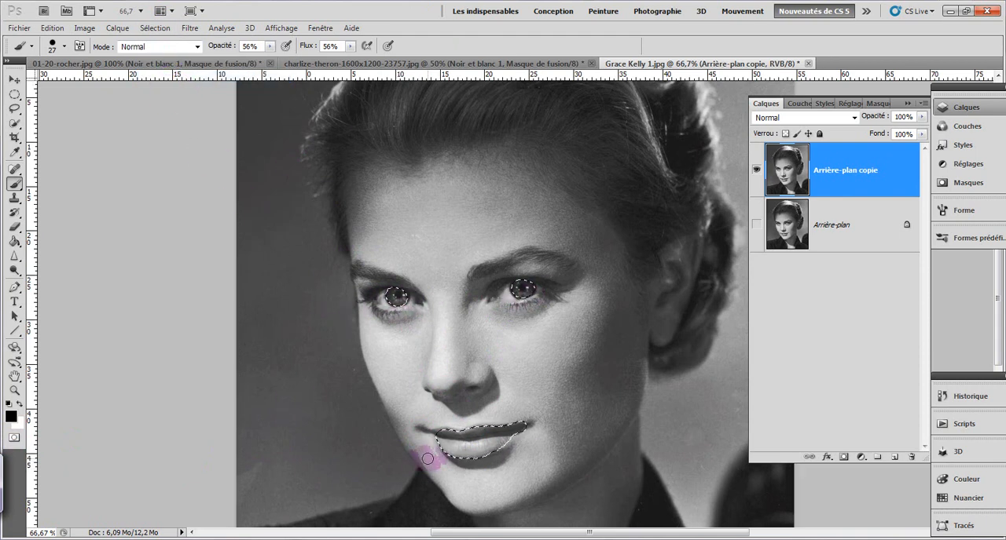
Step: Add a Teinte/Saturation adjustment layer for the selected irises and lips and enable its Redéfinir option
{"action": "left_click", "coordinate": [860, 458]}
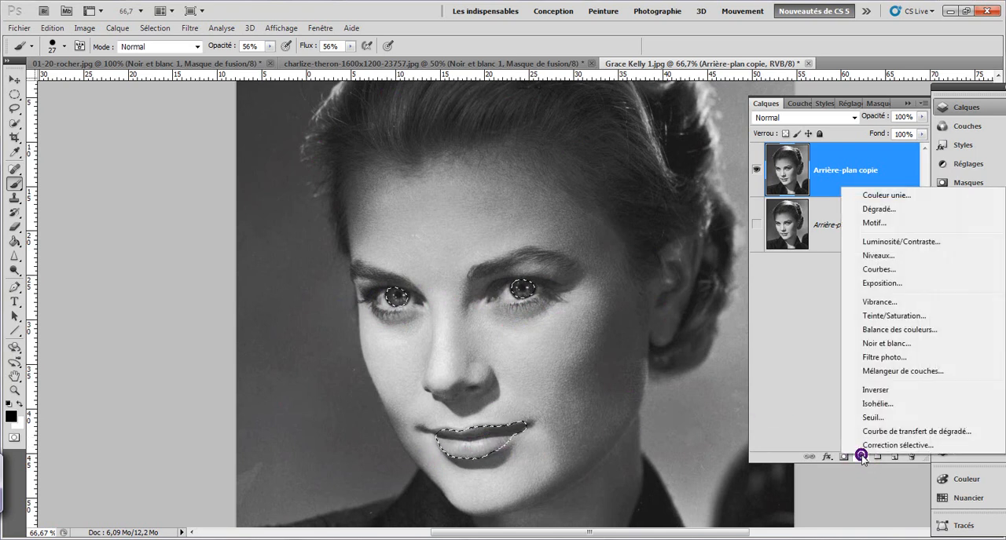
{"action": "left_click", "coordinate": [892, 316]}
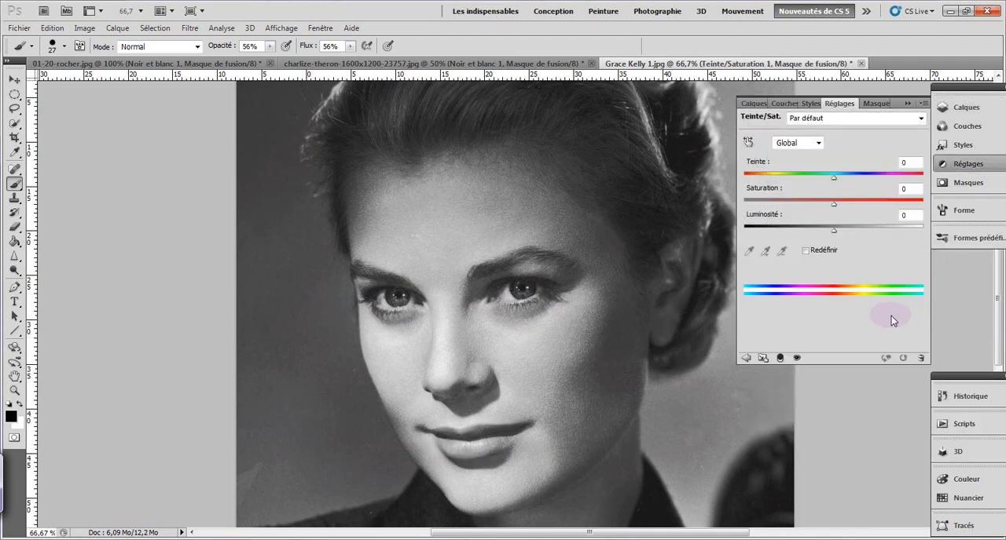
{"action": "left_click", "coordinate": [806, 253]}
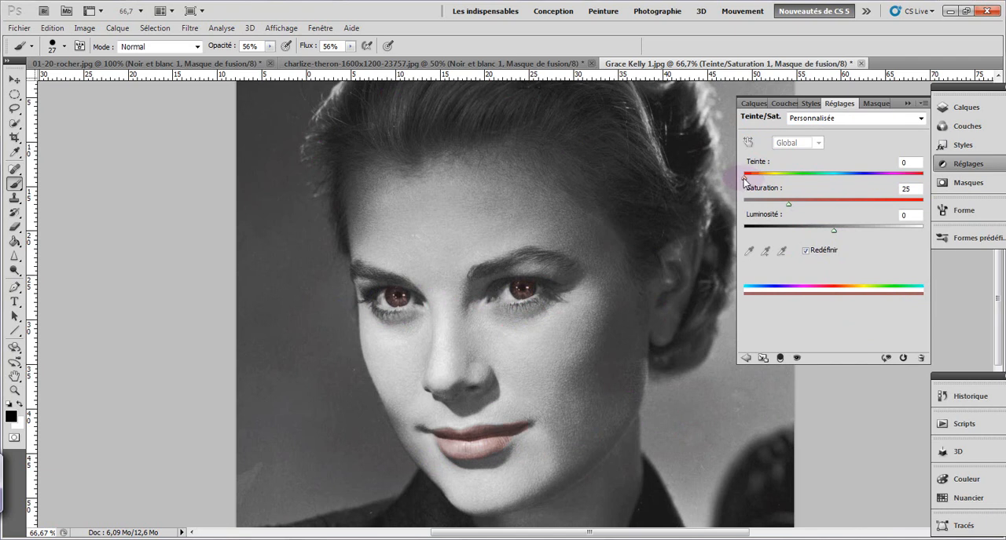
Step: Tint the irises and lips red by setting Teinte to 0 and Saturation to 41 in the adjustment layer
{"action": "left_click_drag", "start_coordinate": [744, 180], "coordinate": [783, 193]}
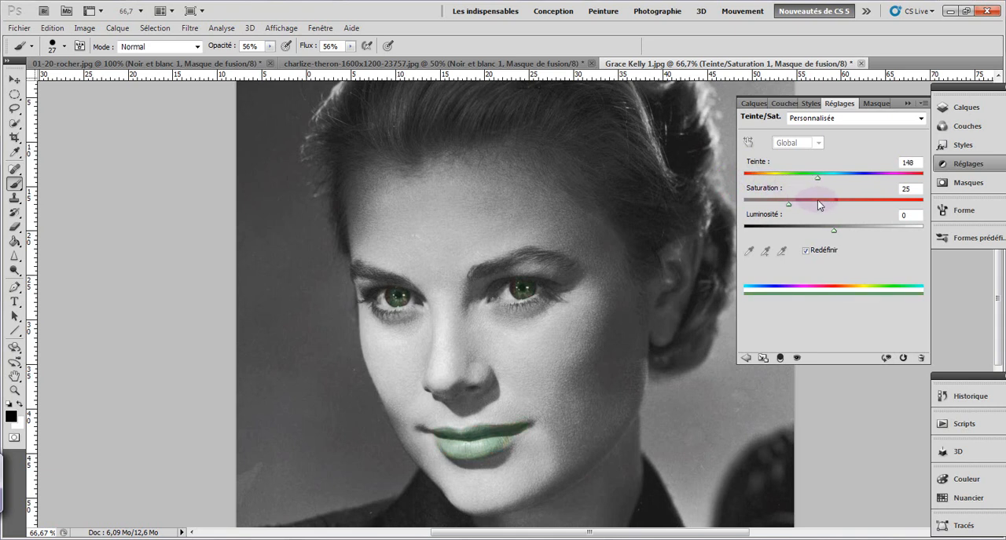
{"action": "left_click_drag", "start_coordinate": [838, 207], "coordinate": [745, 192]}
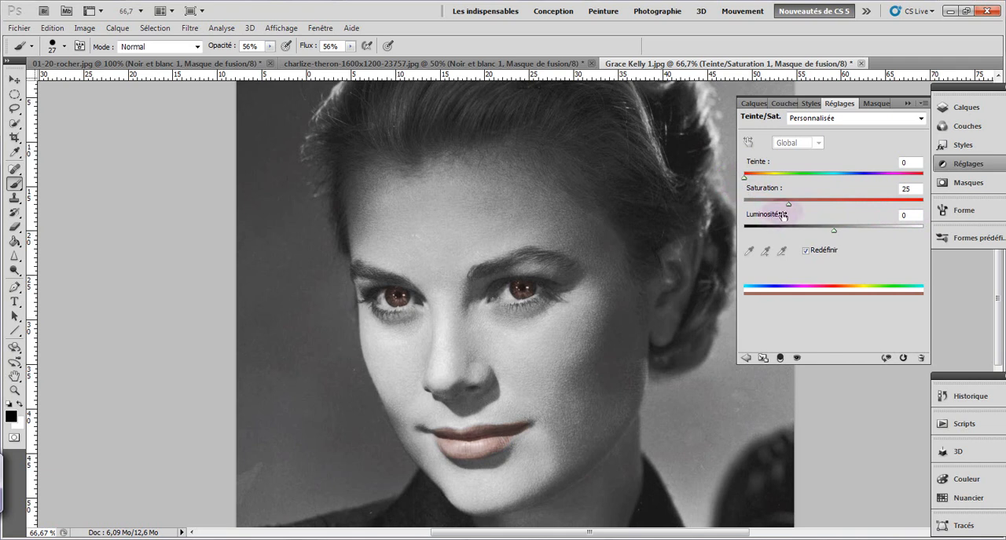
{"action": "left_click_drag", "start_coordinate": [788, 204], "coordinate": [811, 208]}
{"action": "mouse_move", "coordinate": [746, 181]}
{"action": "left_mouse_down"}
{"action": "mouse_move", "coordinate": [787, 191]}
{"action": "mouse_move", "coordinate": [749, 183]}
{"action": "left_mouse_up"}
Step: Paint black over both irises on the Teinte/Saturation layer mask so the red tint applies only to the lips
{"action": "left_click", "coordinate": [752, 104]}
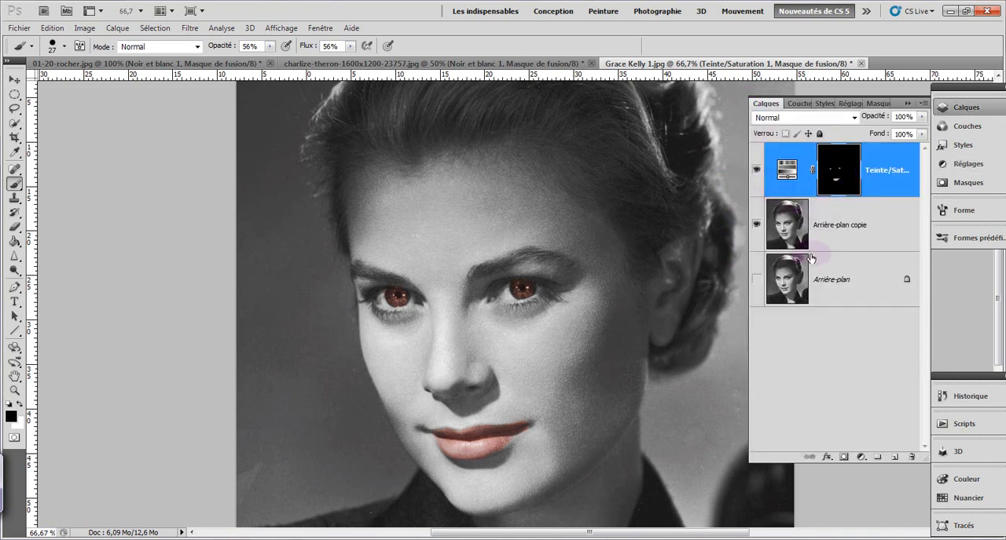
{"action": "left_click_drag", "start_coordinate": [514, 282], "coordinate": [523, 288]}
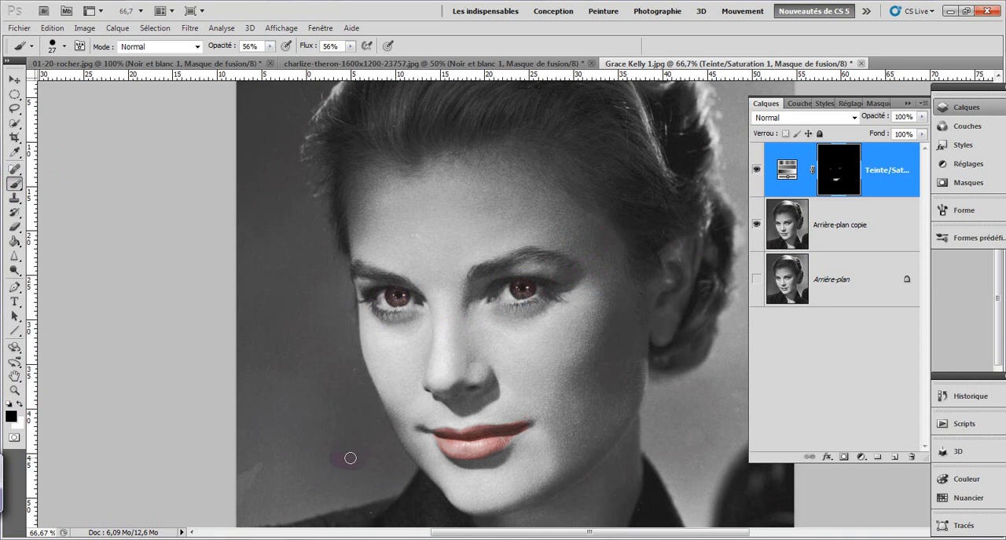
{"action": "mouse_move", "coordinate": [393, 303]}
{"action": "left_mouse_down"}
{"action": "mouse_move", "coordinate": [425, 308]}
{"action": "mouse_move", "coordinate": [490, 282]}
{"action": "mouse_move", "coordinate": [515, 292]}
{"action": "left_mouse_up"}
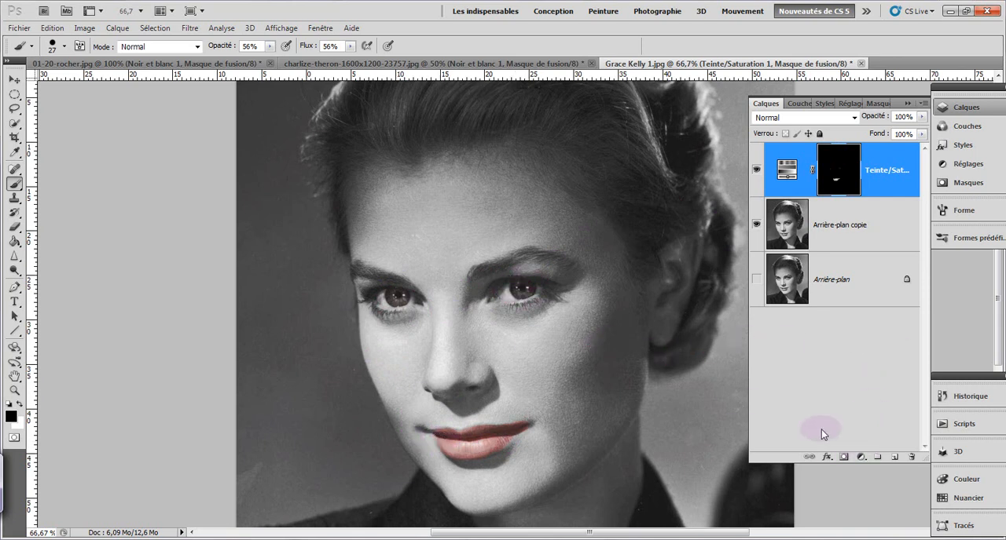
Step: Paint a quick mask over both irises, convert it to a selection and invert it so only the irises are selected
{"action": "left_click", "coordinate": [14, 439]}
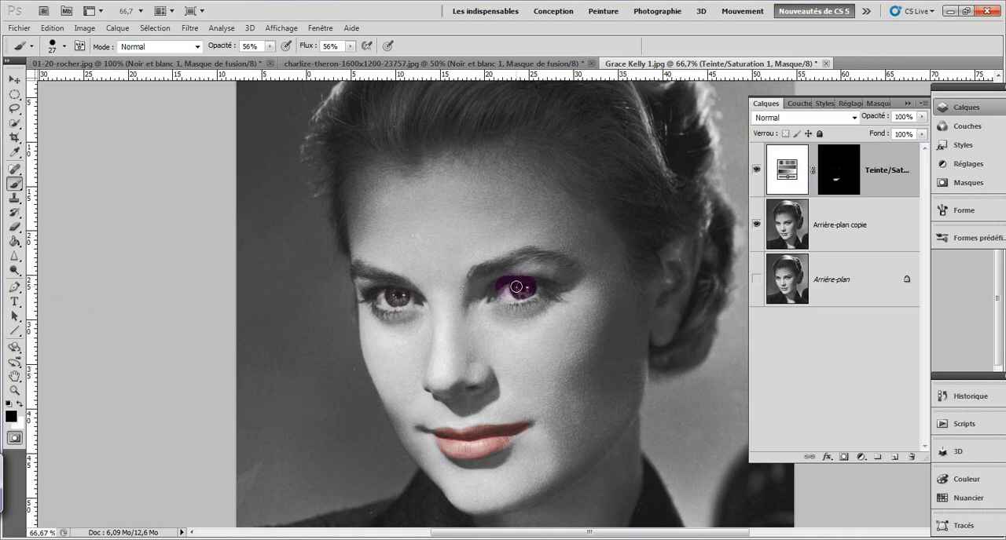
{"action": "left_click_drag", "start_coordinate": [516, 286], "coordinate": [524, 303]}
{"action": "left_click_drag", "start_coordinate": [375, 292], "coordinate": [395, 295]}
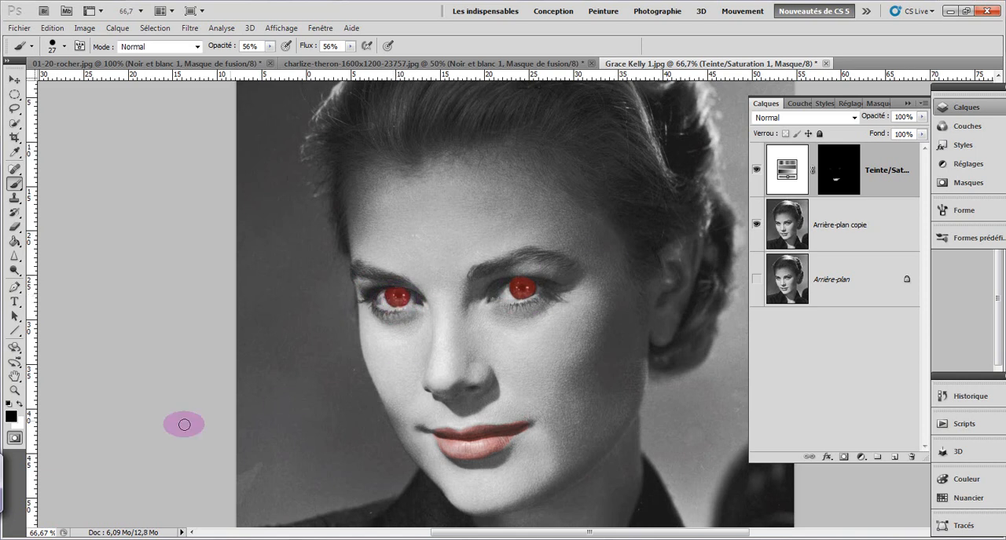
{"action": "left_click", "coordinate": [15, 438]}
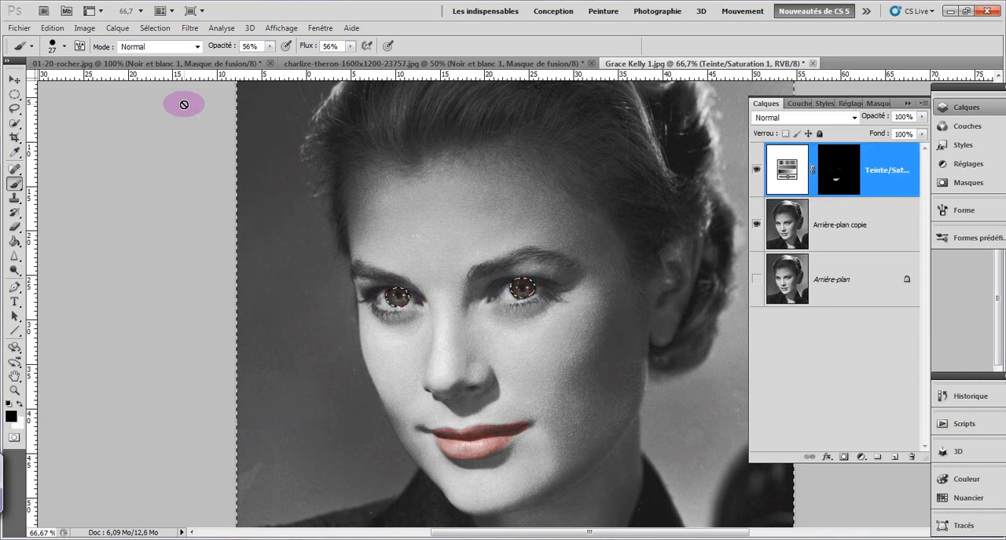
{"action": "left_click", "coordinate": [163, 29]}
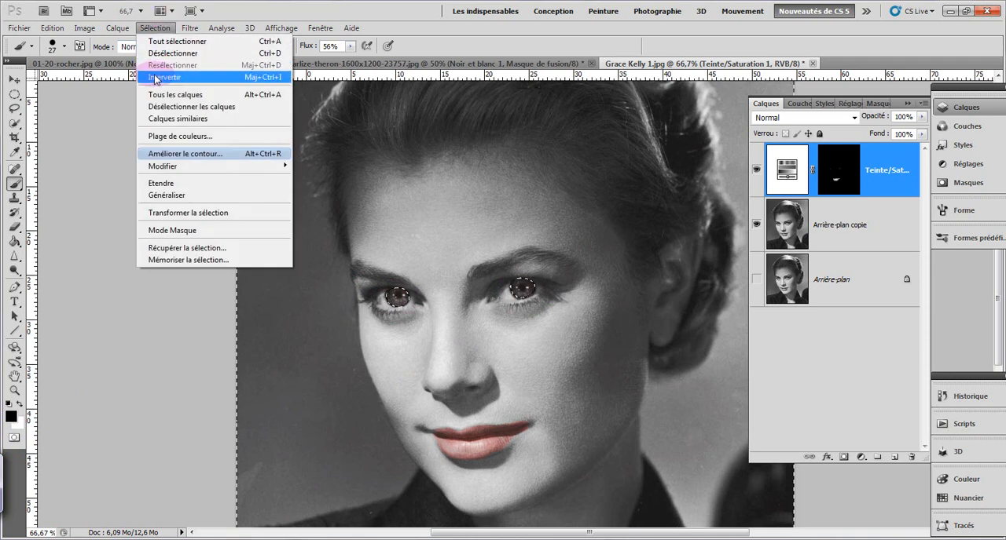
{"action": "left_click", "coordinate": [152, 75]}
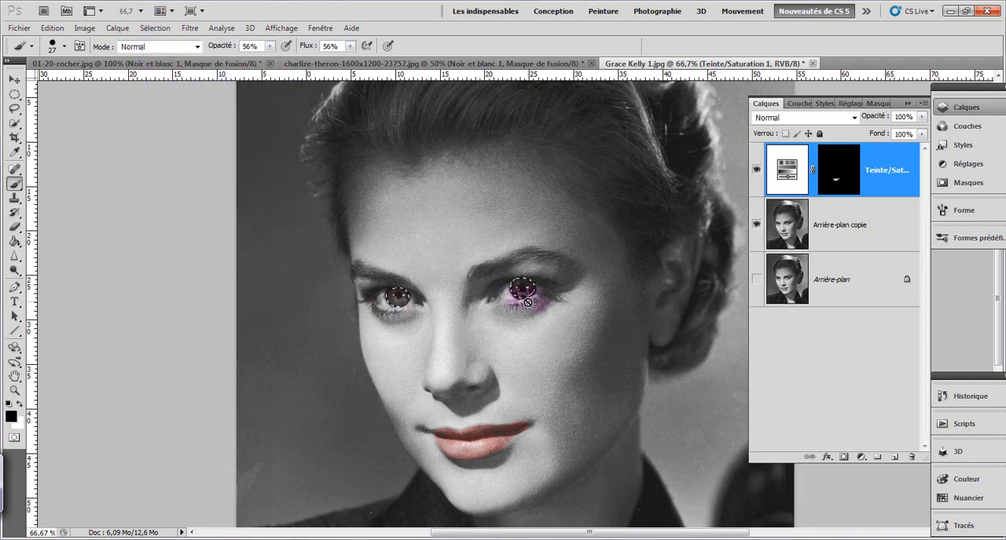
Step: Add a second Teinte/Saturation adjustment layer for the selected irises and enable its Redéfinir option
{"action": "left_click", "coordinate": [861, 457]}
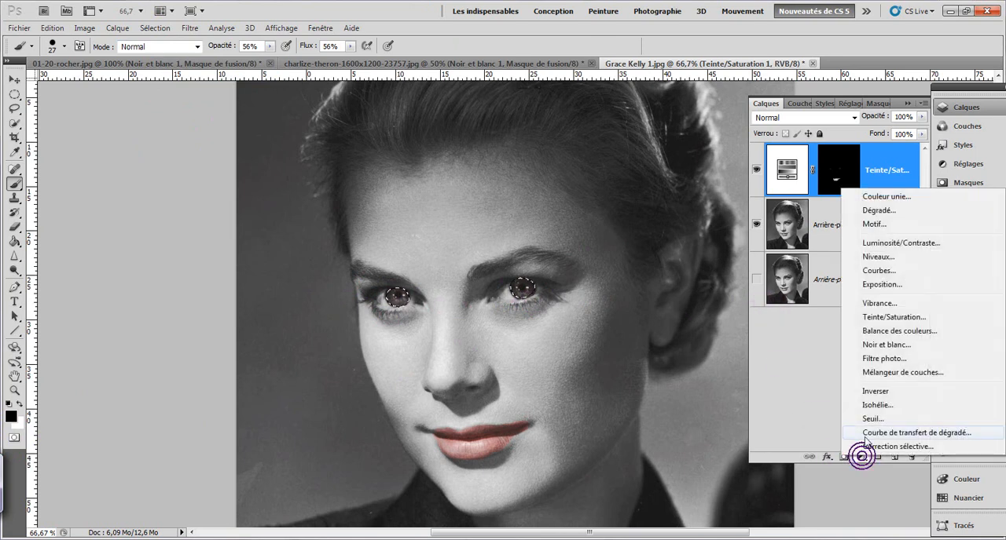
{"action": "left_click", "coordinate": [875, 318]}
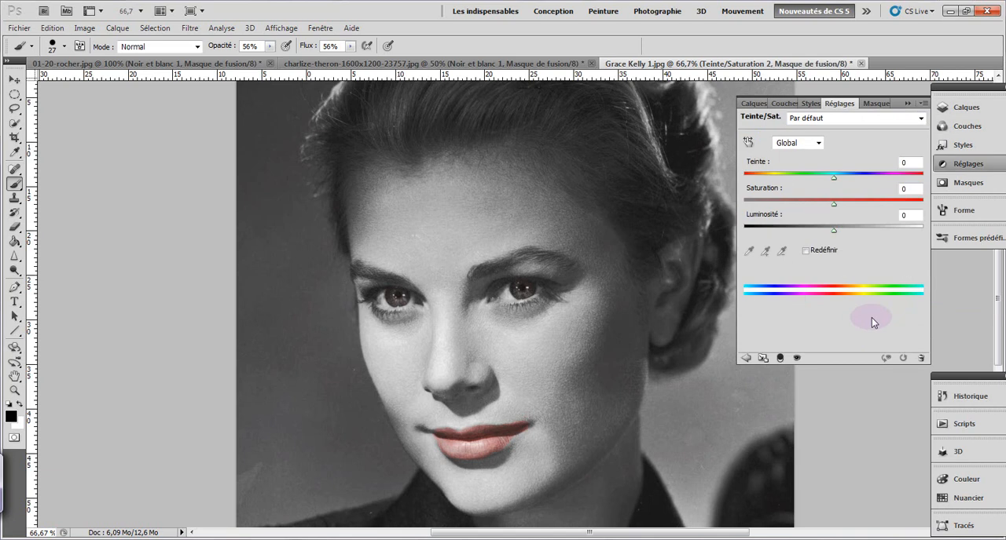
{"action": "left_click", "coordinate": [806, 251]}
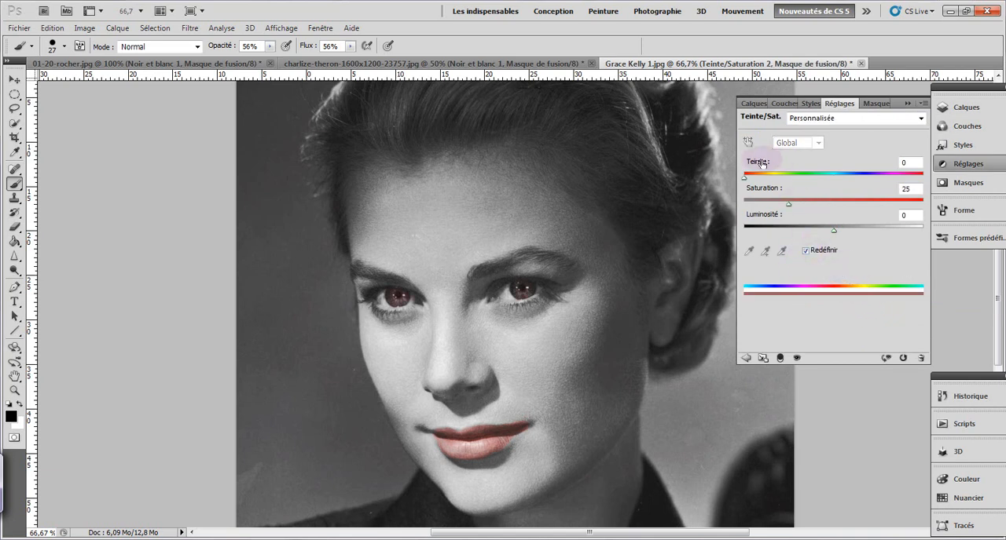
Step: Colour the irises blue with Teinte 208, Saturation 39 and Luminosité +9
{"action": "left_click_drag", "start_coordinate": [744, 181], "coordinate": [853, 180]}
{"action": "left_click_drag", "start_coordinate": [789, 204], "coordinate": [814, 206]}
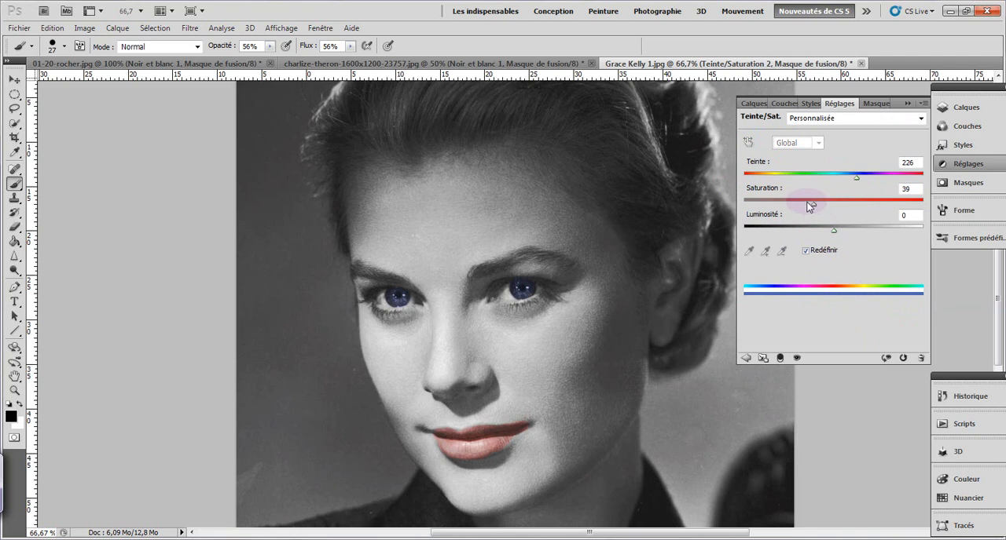
{"action": "mouse_move", "coordinate": [856, 179]}
{"action": "left_mouse_down"}
{"action": "mouse_move", "coordinate": [872, 178]}
{"action": "mouse_move", "coordinate": [830, 176]}
{"action": "mouse_move", "coordinate": [864, 183]}
{"action": "left_mouse_up"}
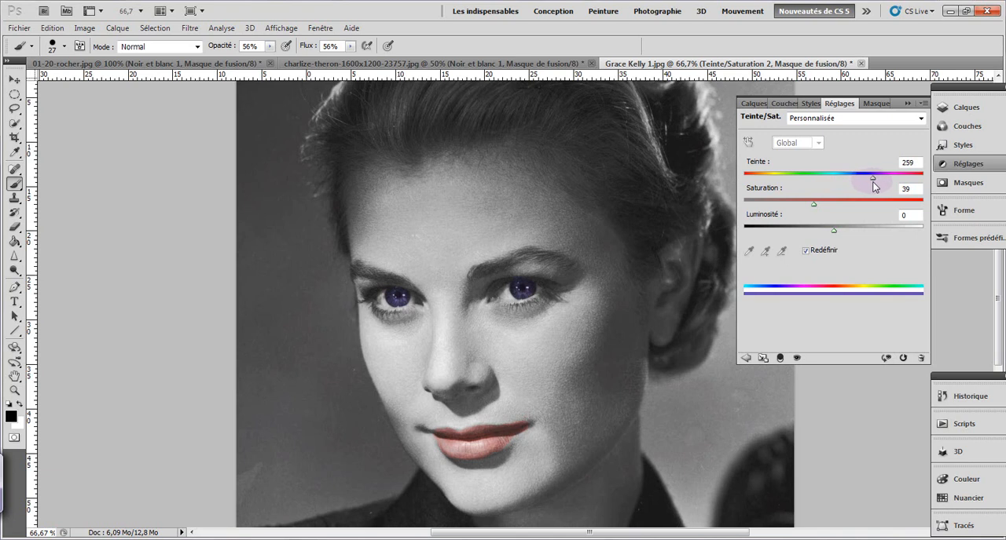
{"action": "left_click_drag", "start_coordinate": [868, 183], "coordinate": [866, 180]}
{"action": "mouse_move", "coordinate": [833, 233]}
{"action": "left_mouse_down"}
{"action": "mouse_move", "coordinate": [854, 235]}
{"action": "mouse_move", "coordinate": [817, 234]}
{"action": "mouse_move", "coordinate": [836, 236]}
{"action": "left_mouse_up"}
{"action": "left_click_drag", "start_coordinate": [868, 179], "coordinate": [845, 183]}
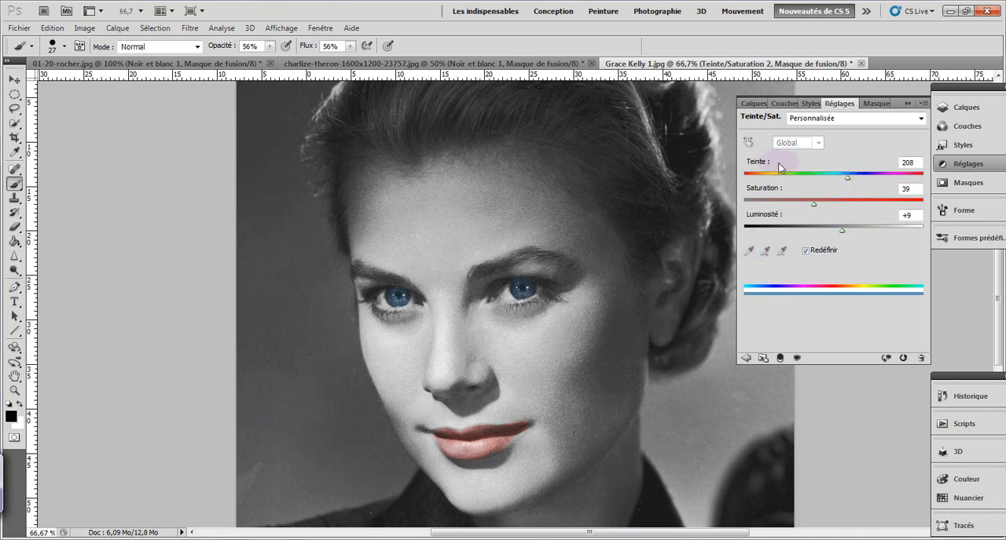
Step: Hide and show the two Teinte/Saturation layers in turn to compare the eye and lip colouring
{"action": "left_click", "coordinate": [750, 105]}
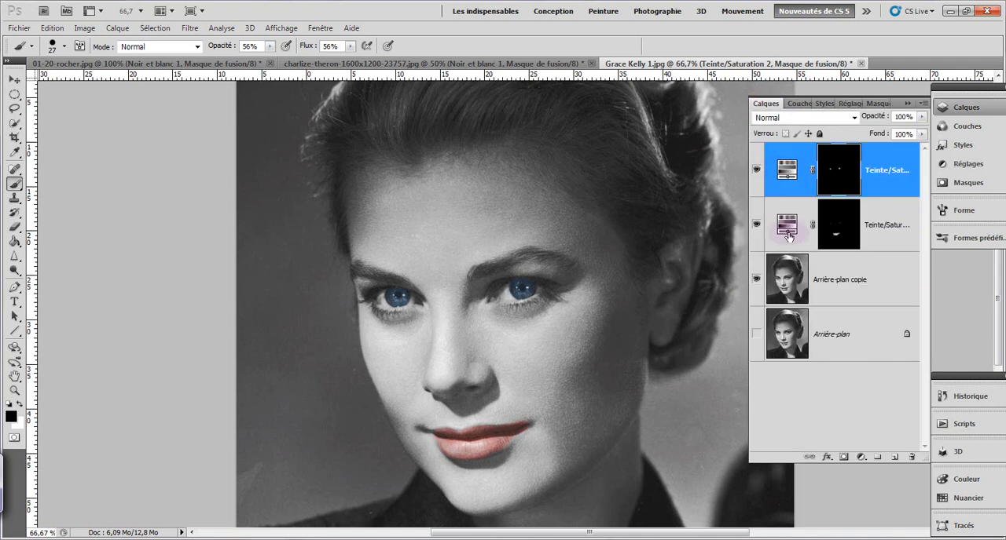
{"action": "left_click", "coordinate": [871, 244]}
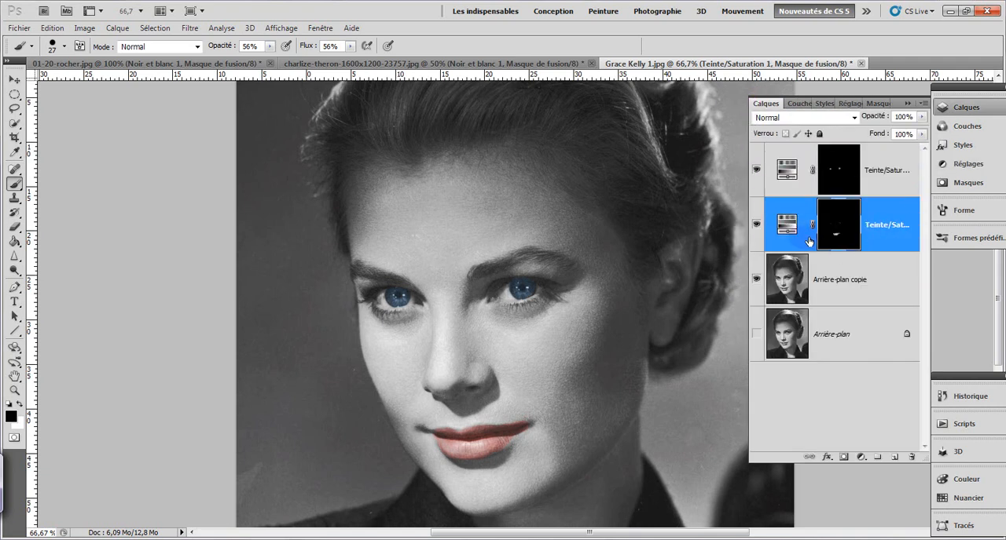
{"action": "left_click", "coordinate": [756, 171]}
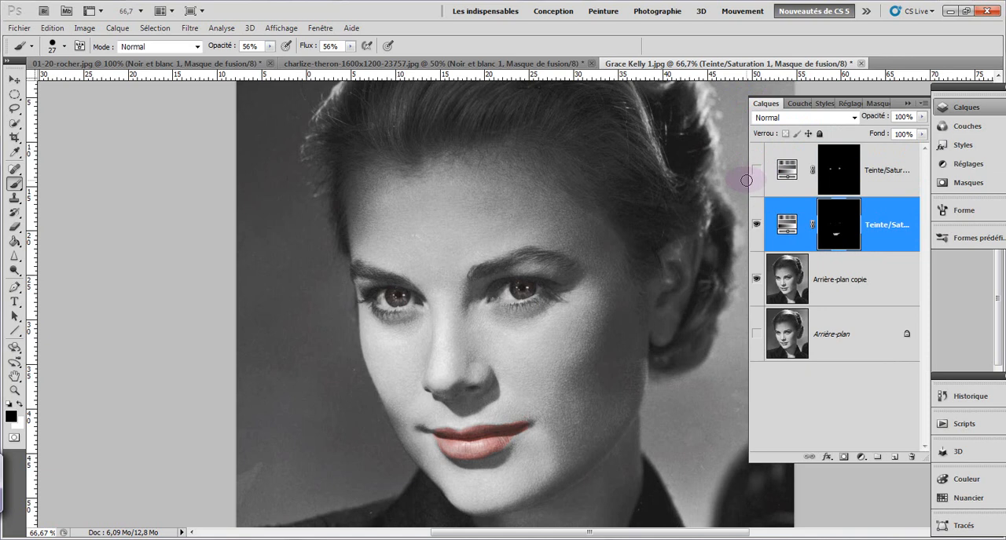
{"action": "left_click", "coordinate": [755, 225]}
{"action": "left_click", "coordinate": [756, 170]}
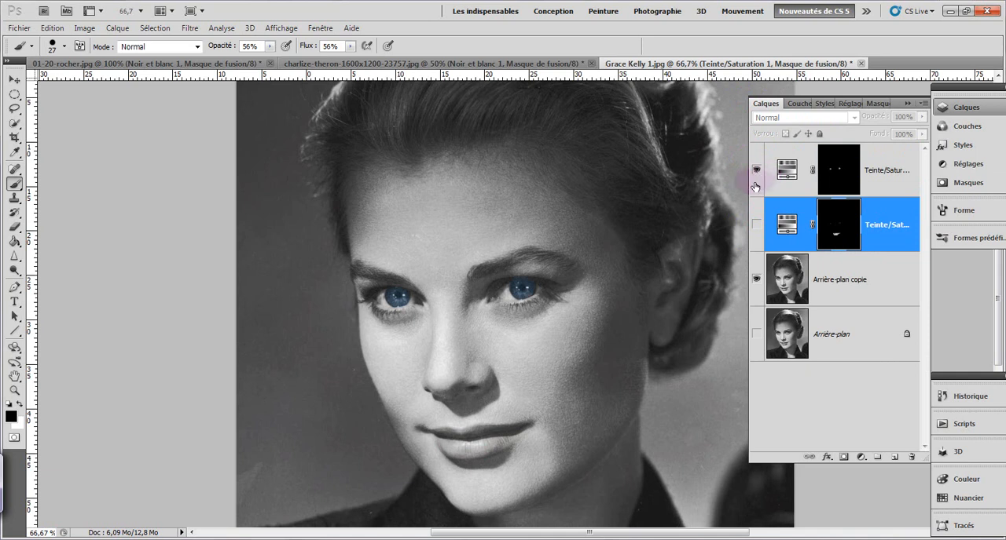
{"action": "left_click", "coordinate": [755, 226]}
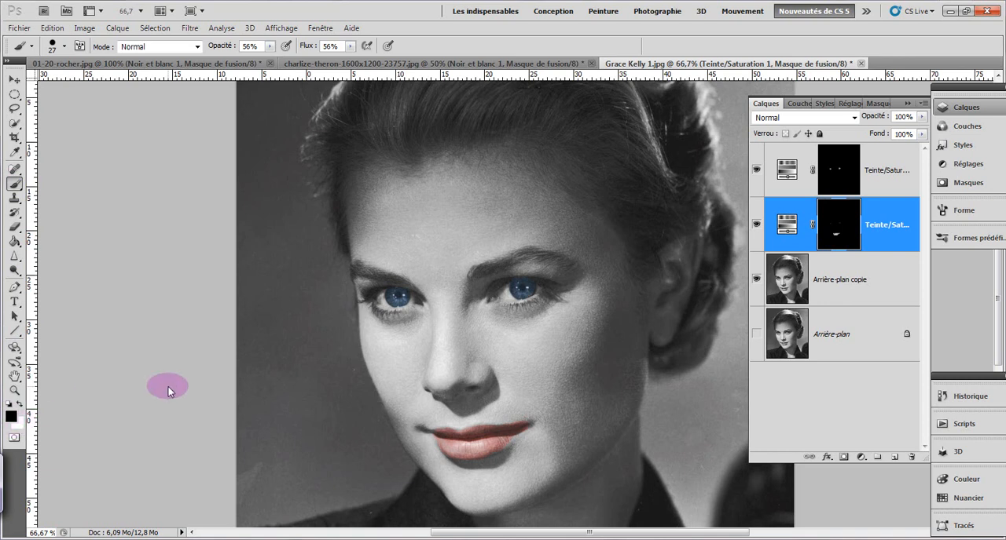
{"action": "mouse_move", "coordinate": [517, 291]}
{"action": "left_mouse_down"}
{"action": "mouse_move", "coordinate": [528, 287]}
{"action": "mouse_move", "coordinate": [518, 294]}
{"action": "left_mouse_up"}
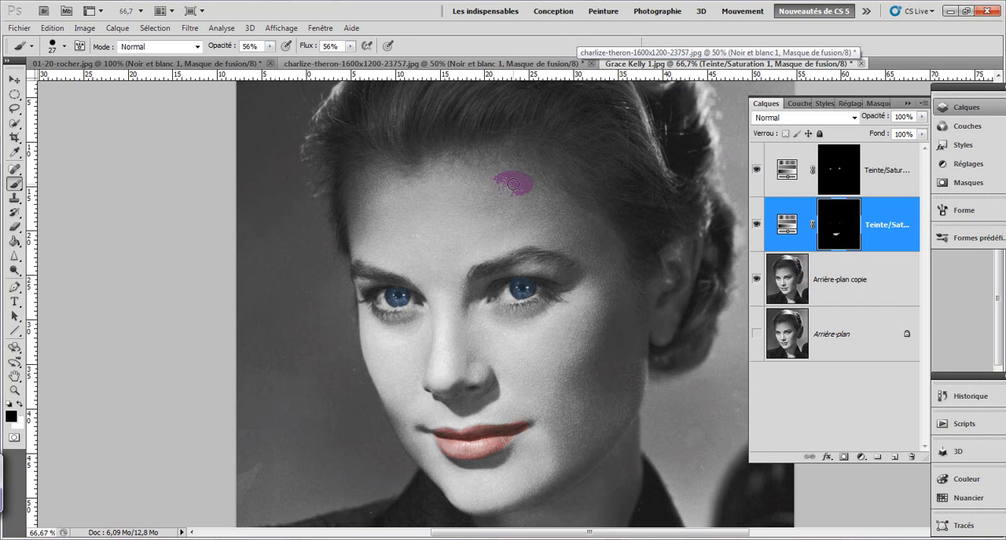
Step: Select the eye-colour adjustment layer, enter Quick Mask mode and paint along the hairline and the outer contour of the hair
{"action": "key", "text": "ctrl+minus"}
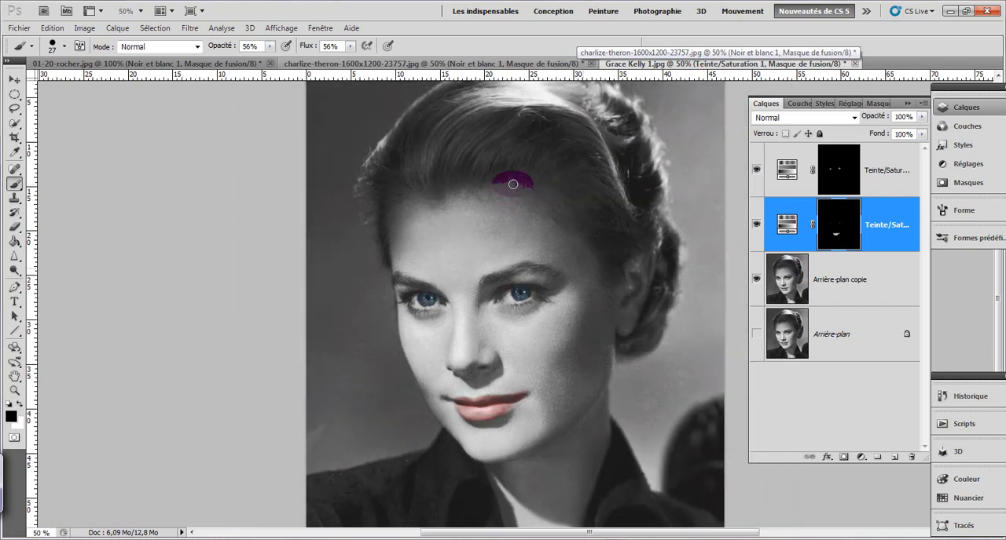
{"action": "key", "text": "ctrl+minus"}
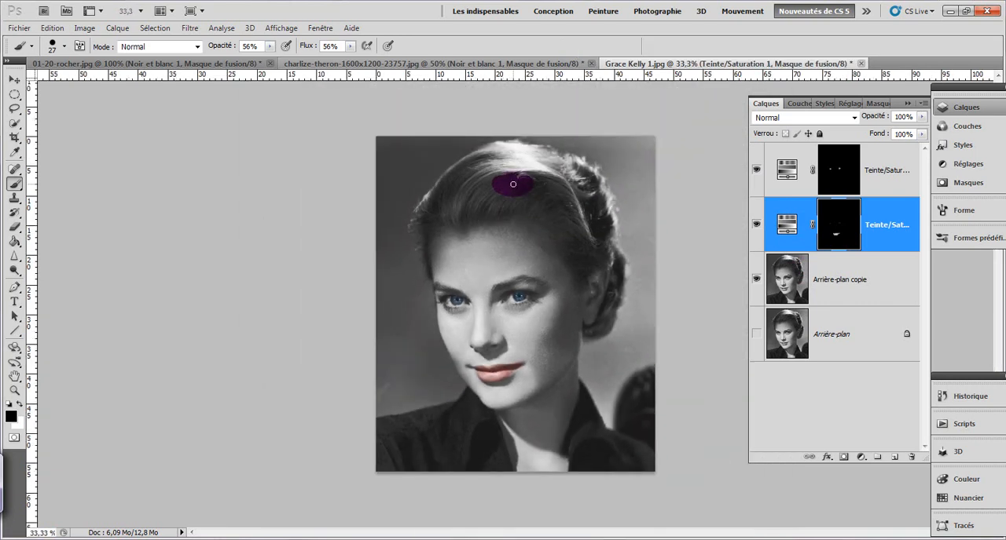
{"action": "scroll", "coordinate": [512, 184], "scroll_direction": "up", "scroll_amount": 1}
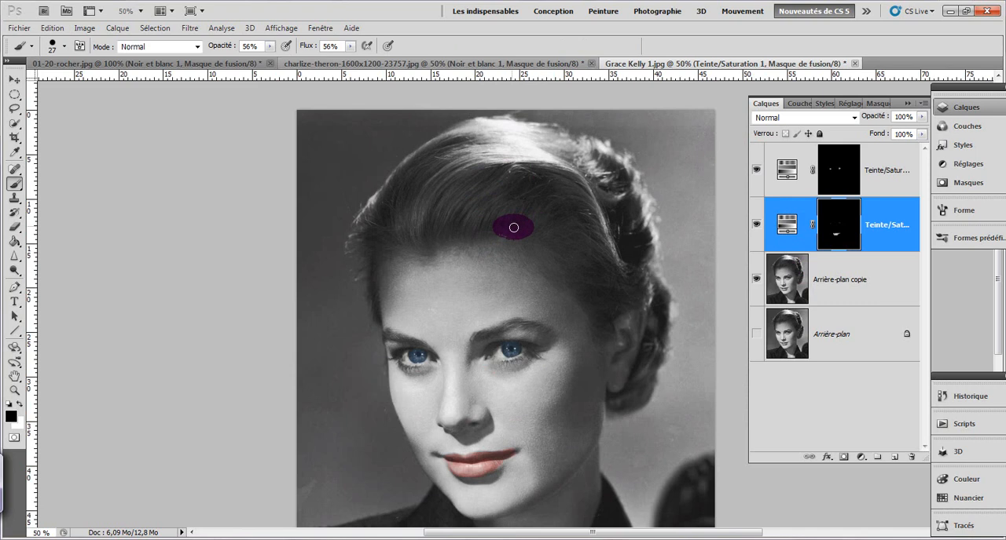
{"action": "left_click", "coordinate": [890, 176]}
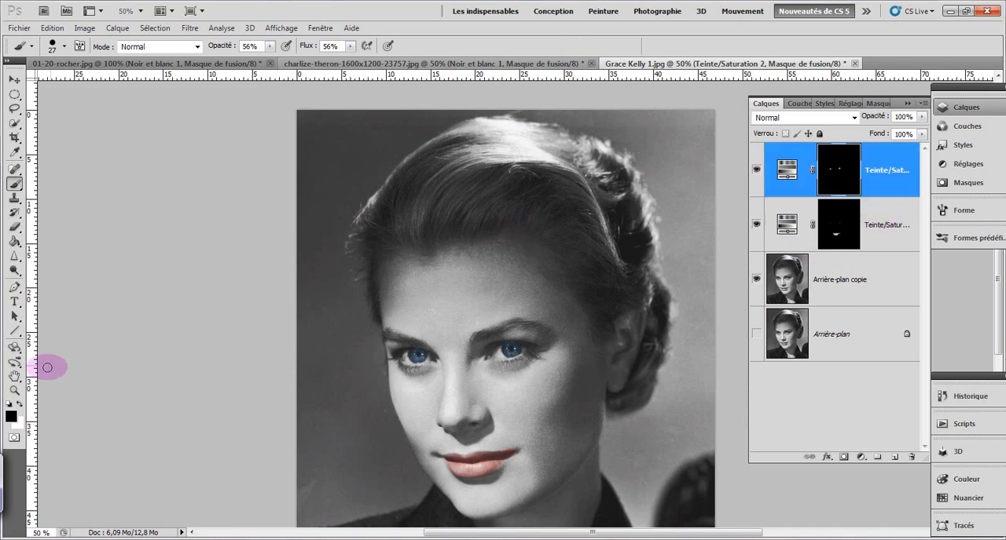
{"action": "left_click", "coordinate": [13, 437]}
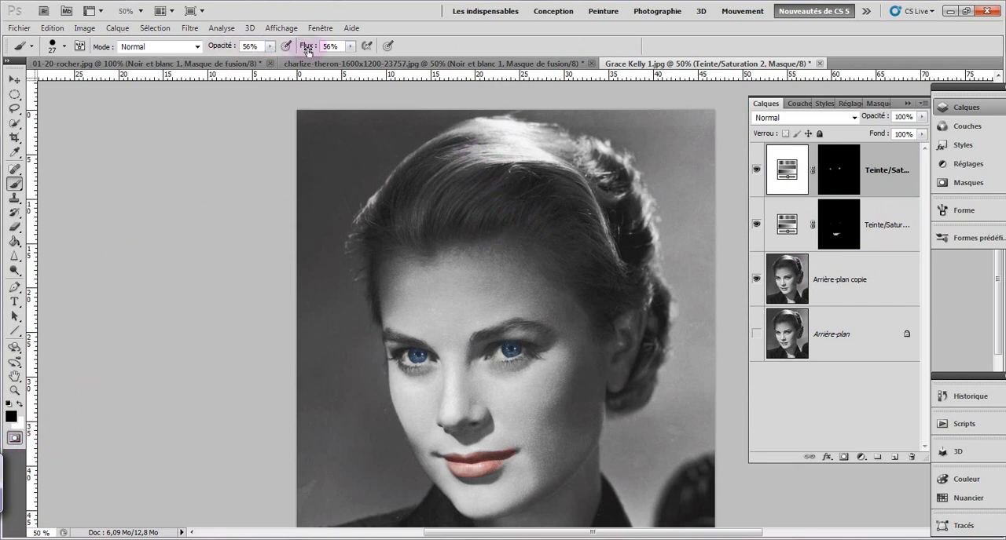
{"action": "mouse_move", "coordinate": [485, 259]}
{"action": "left_mouse_down"}
{"action": "mouse_move", "coordinate": [517, 251]}
{"action": "mouse_move", "coordinate": [516, 238]}
{"action": "mouse_move", "coordinate": [554, 286]}
{"action": "mouse_move", "coordinate": [523, 236]}
{"action": "mouse_move", "coordinate": [569, 282]}
{"action": "mouse_move", "coordinate": [550, 233]}
{"action": "mouse_move", "coordinate": [590, 290]}
{"action": "mouse_move", "coordinate": [591, 309]}
{"action": "mouse_move", "coordinate": [577, 296]}
{"action": "mouse_move", "coordinate": [589, 328]}
{"action": "mouse_move", "coordinate": [612, 334]}
{"action": "mouse_move", "coordinate": [605, 316]}
{"action": "mouse_move", "coordinate": [597, 328]}
{"action": "mouse_move", "coordinate": [569, 258]}
{"action": "mouse_move", "coordinate": [496, 211]}
{"action": "mouse_move", "coordinate": [455, 227]}
{"action": "mouse_move", "coordinate": [520, 254]}
{"action": "mouse_move", "coordinate": [486, 219]}
{"action": "mouse_move", "coordinate": [514, 246]}
{"action": "mouse_move", "coordinate": [479, 222]}
{"action": "mouse_move", "coordinate": [493, 247]}
{"action": "mouse_move", "coordinate": [470, 230]}
{"action": "mouse_move", "coordinate": [468, 255]}
{"action": "mouse_move", "coordinate": [444, 228]}
{"action": "mouse_move", "coordinate": [446, 238]}
{"action": "mouse_move", "coordinate": [407, 215]}
{"action": "mouse_move", "coordinate": [427, 250]}
{"action": "mouse_move", "coordinate": [403, 218]}
{"action": "mouse_move", "coordinate": [400, 245]}
{"action": "mouse_move", "coordinate": [382, 227]}
{"action": "mouse_move", "coordinate": [397, 254]}
{"action": "mouse_move", "coordinate": [365, 232]}
{"action": "mouse_move", "coordinate": [373, 286]}
{"action": "left_mouse_up"}
{"action": "mouse_move", "coordinate": [376, 313]}
{"action": "left_mouse_down"}
{"action": "mouse_move", "coordinate": [360, 234]}
{"action": "mouse_move", "coordinate": [350, 247]}
{"action": "mouse_move", "coordinate": [361, 241]}
{"action": "mouse_move", "coordinate": [358, 280]}
{"action": "mouse_move", "coordinate": [352, 262]}
{"action": "mouse_move", "coordinate": [358, 221]}
{"action": "mouse_move", "coordinate": [426, 146]}
{"action": "mouse_move", "coordinate": [471, 121]}
{"action": "mouse_move", "coordinate": [513, 121]}
{"action": "mouse_move", "coordinate": [521, 131]}
{"action": "mouse_move", "coordinate": [513, 113]}
{"action": "mouse_move", "coordinate": [507, 121]}
{"action": "mouse_move", "coordinate": [556, 125]}
{"action": "mouse_move", "coordinate": [575, 142]}
{"action": "mouse_move", "coordinate": [584, 146]}
{"action": "mouse_move", "coordinate": [582, 136]}
{"action": "mouse_move", "coordinate": [617, 147]}
{"action": "mouse_move", "coordinate": [638, 169]}
{"action": "mouse_move", "coordinate": [655, 259]}
{"action": "mouse_move", "coordinate": [654, 201]}
{"action": "mouse_move", "coordinate": [656, 280]}
{"action": "mouse_move", "coordinate": [671, 302]}
{"action": "mouse_move", "coordinate": [653, 366]}
{"action": "mouse_move", "coordinate": [666, 340]}
{"action": "mouse_move", "coordinate": [670, 355]}
{"action": "mouse_move", "coordinate": [646, 395]}
{"action": "mouse_move", "coordinate": [653, 362]}
{"action": "left_mouse_up"}
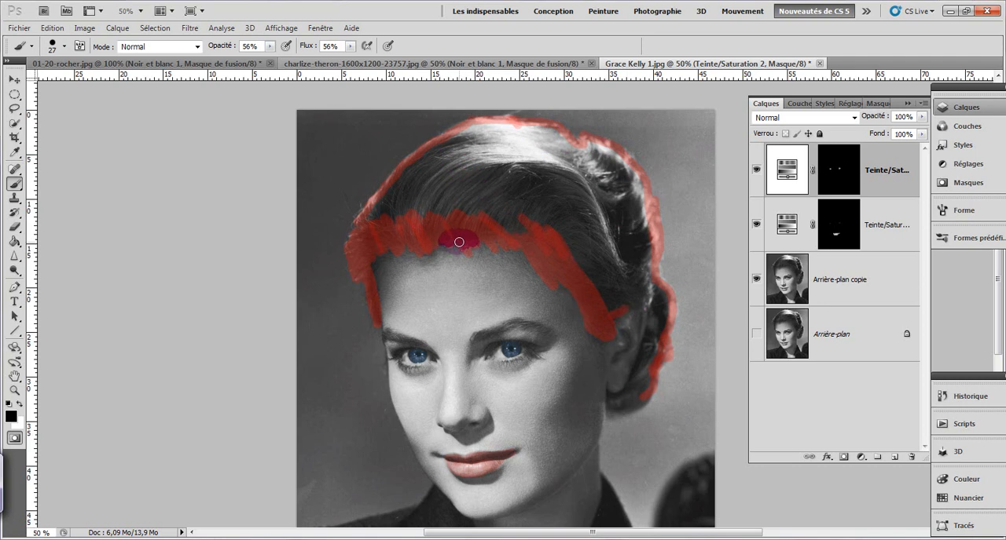
{"action": "left_click", "coordinate": [21, 403]}
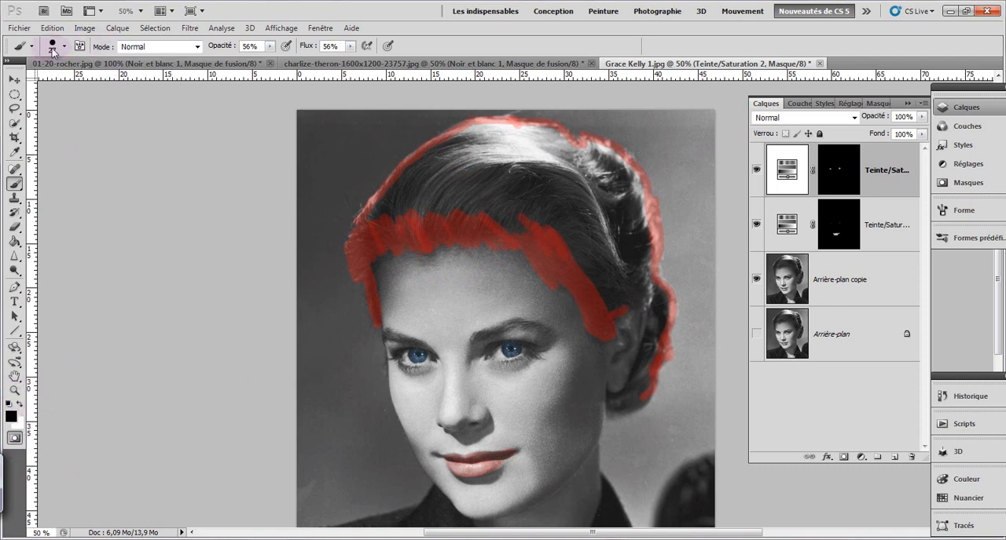
Step: Enlarge the brush to 101 px with 100% Dureté, mask part of the front hair, and set Opacité to 98% and Flux to 100%
{"action": "right_click", "coordinate": [411, 187]}
{"action": "left_click", "coordinate": [491, 108]}
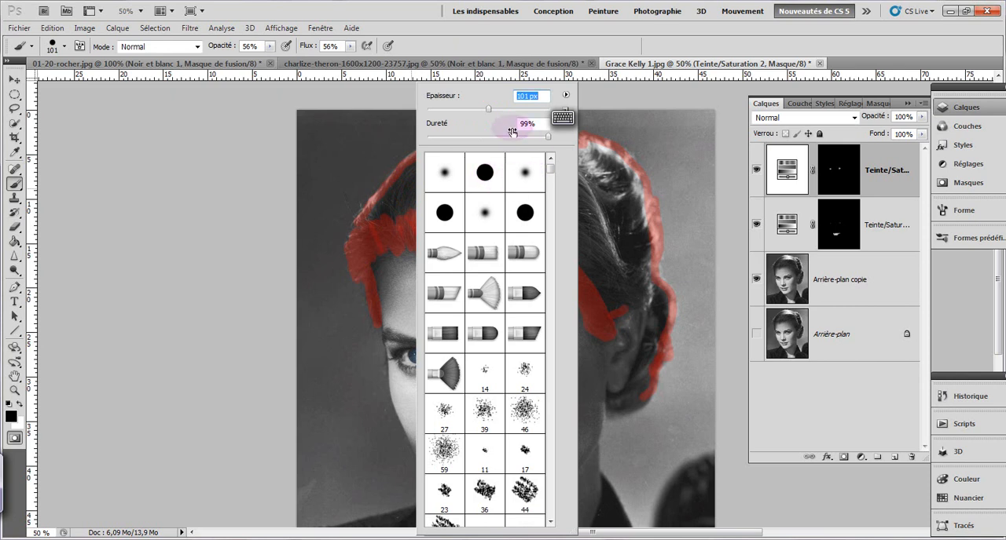
{"action": "left_click", "coordinate": [549, 137]}
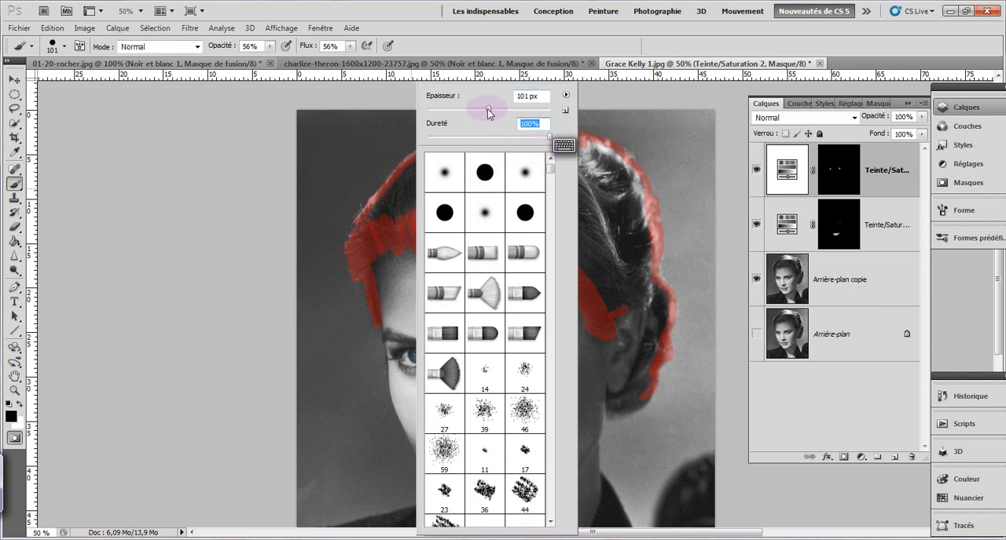
{"action": "left_click", "coordinate": [396, 202]}
{"action": "mouse_move", "coordinate": [402, 205]}
{"action": "left_mouse_down"}
{"action": "mouse_move", "coordinate": [450, 169]}
{"action": "mouse_move", "coordinate": [431, 186]}
{"action": "left_mouse_up"}
{"action": "mouse_move", "coordinate": [212, 48]}
{"action": "left_mouse_down"}
{"action": "mouse_move", "coordinate": [243, 57]}
{"action": "mouse_move", "coordinate": [212, 45]}
{"action": "left_mouse_up"}
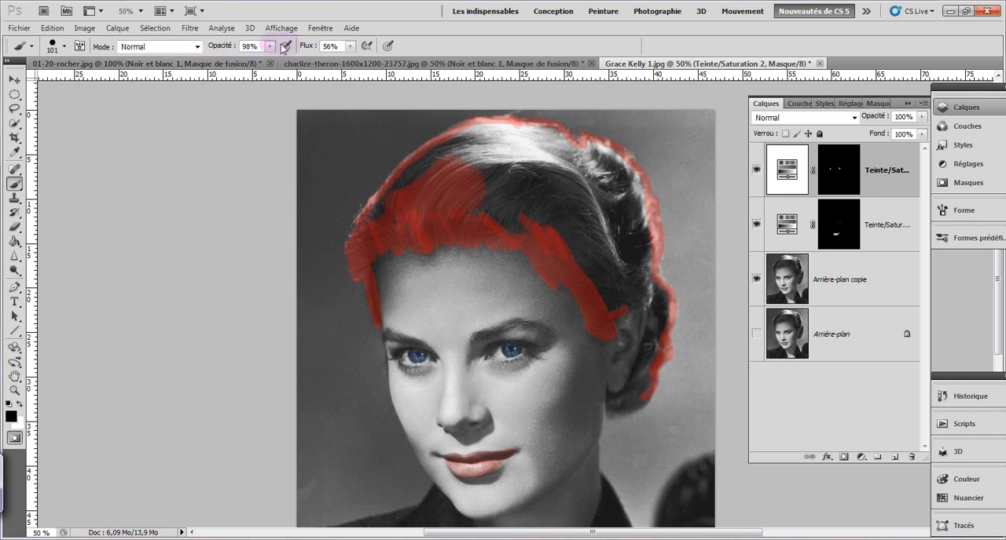
{"action": "left_click_drag", "start_coordinate": [326, 48], "coordinate": [317, 51]}
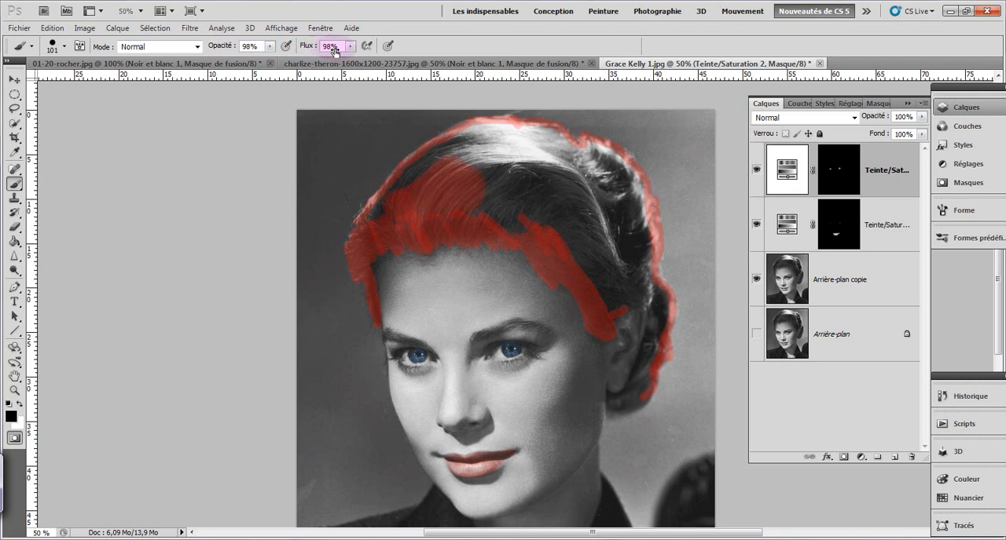
Step: Mask the top, crown and back of the hair with the 101 px brush, working up to the painted contour
{"action": "mouse_move", "coordinate": [492, 220]}
{"action": "left_mouse_down"}
{"action": "mouse_move", "coordinate": [476, 206]}
{"action": "mouse_move", "coordinate": [500, 166]}
{"action": "mouse_move", "coordinate": [524, 162]}
{"action": "mouse_move", "coordinate": [589, 233]}
{"action": "mouse_move", "coordinate": [608, 187]}
{"action": "mouse_move", "coordinate": [640, 285]}
{"action": "mouse_move", "coordinate": [586, 229]}
{"action": "mouse_move", "coordinate": [581, 239]}
{"action": "mouse_move", "coordinate": [543, 164]}
{"action": "mouse_move", "coordinate": [550, 153]}
{"action": "mouse_move", "coordinate": [573, 164]}
{"action": "mouse_move", "coordinate": [534, 142]}
{"action": "mouse_move", "coordinate": [479, 132]}
{"action": "mouse_move", "coordinate": [404, 164]}
{"action": "mouse_move", "coordinate": [492, 155]}
{"action": "left_mouse_up"}
{"action": "left_click_drag", "start_coordinate": [423, 179], "coordinate": [448, 155]}
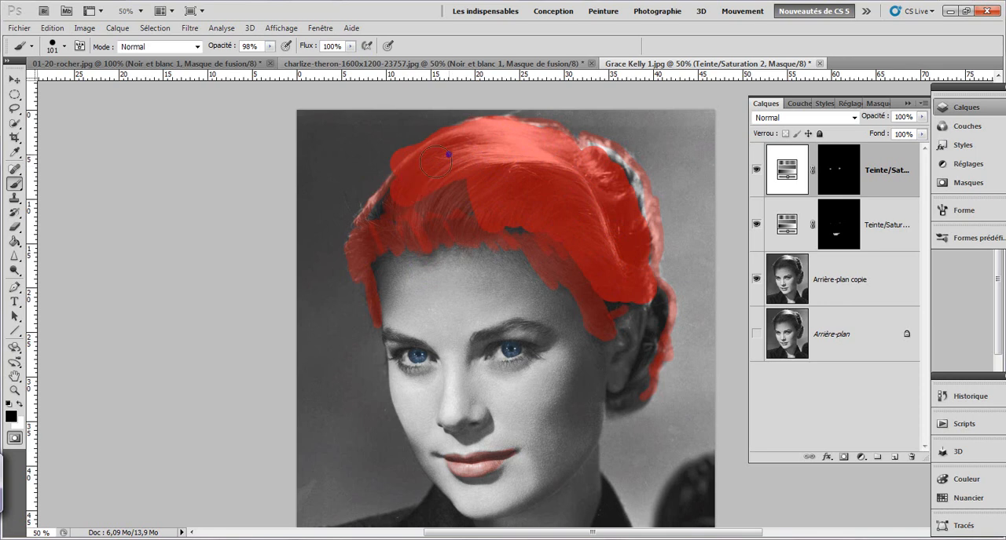
{"action": "left_click_drag", "start_coordinate": [383, 197], "coordinate": [367, 216]}
{"action": "mouse_move", "coordinate": [431, 181]}
{"action": "left_mouse_down"}
{"action": "mouse_move", "coordinate": [483, 194]}
{"action": "mouse_move", "coordinate": [450, 184]}
{"action": "mouse_move", "coordinate": [425, 193]}
{"action": "mouse_move", "coordinate": [518, 163]}
{"action": "mouse_move", "coordinate": [617, 157]}
{"action": "mouse_move", "coordinate": [590, 157]}
{"action": "mouse_move", "coordinate": [624, 186]}
{"action": "mouse_move", "coordinate": [632, 234]}
{"action": "mouse_move", "coordinate": [627, 195]}
{"action": "mouse_move", "coordinate": [601, 161]}
{"action": "mouse_move", "coordinate": [637, 266]}
{"action": "left_mouse_up"}
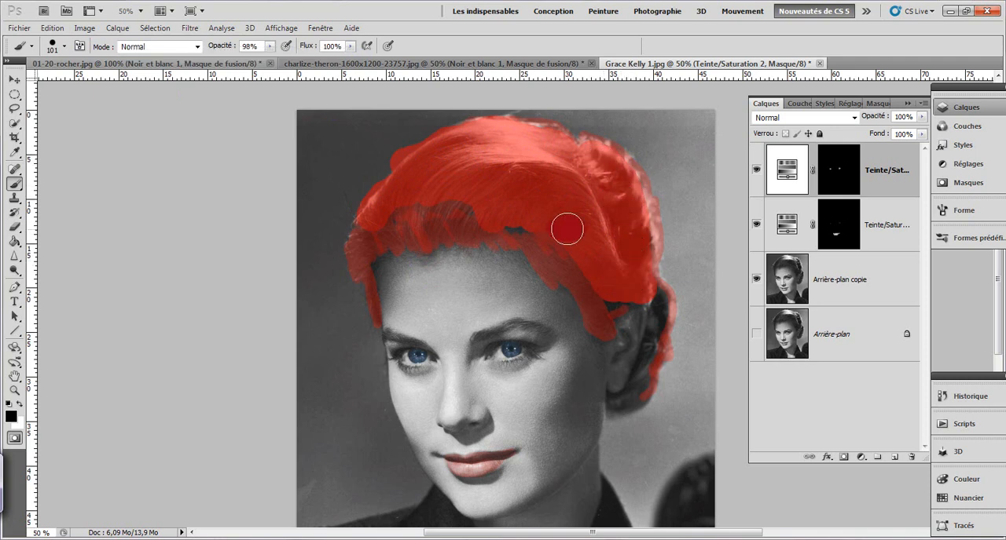
Step: Reduce the brush to 30 px and mask the rolled hair behind the ear down to the nape
{"action": "right_click", "coordinate": [552, 209]}
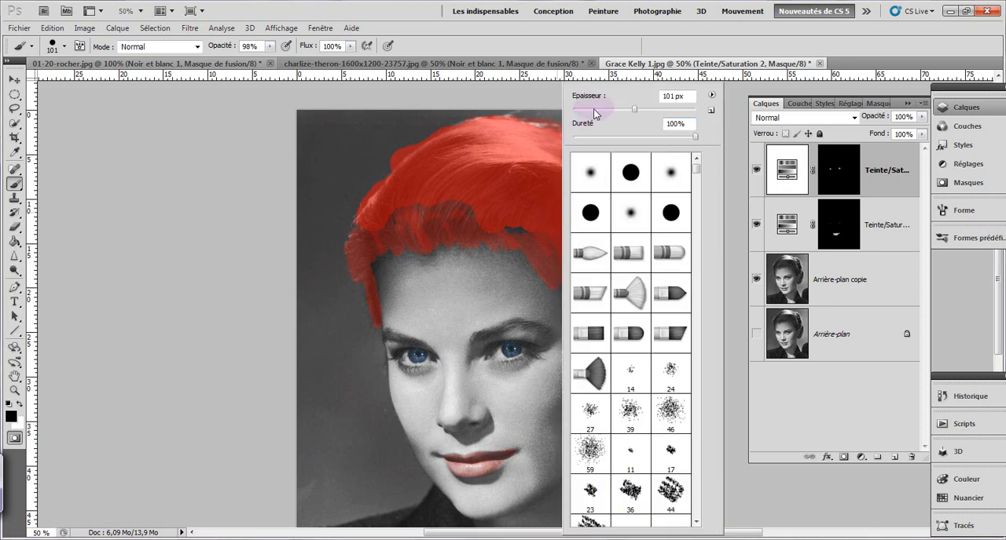
{"action": "mouse_move", "coordinate": [529, 119]}
{"action": "left_mouse_down"}
{"action": "mouse_move", "coordinate": [574, 147]}
{"action": "mouse_move", "coordinate": [510, 119]}
{"action": "left_mouse_up"}
{"action": "mouse_move", "coordinate": [648, 235]}
{"action": "left_mouse_down"}
{"action": "mouse_move", "coordinate": [656, 334]}
{"action": "mouse_move", "coordinate": [656, 290]}
{"action": "mouse_move", "coordinate": [663, 306]}
{"action": "mouse_move", "coordinate": [646, 348]}
{"action": "mouse_move", "coordinate": [653, 297]}
{"action": "left_mouse_up"}
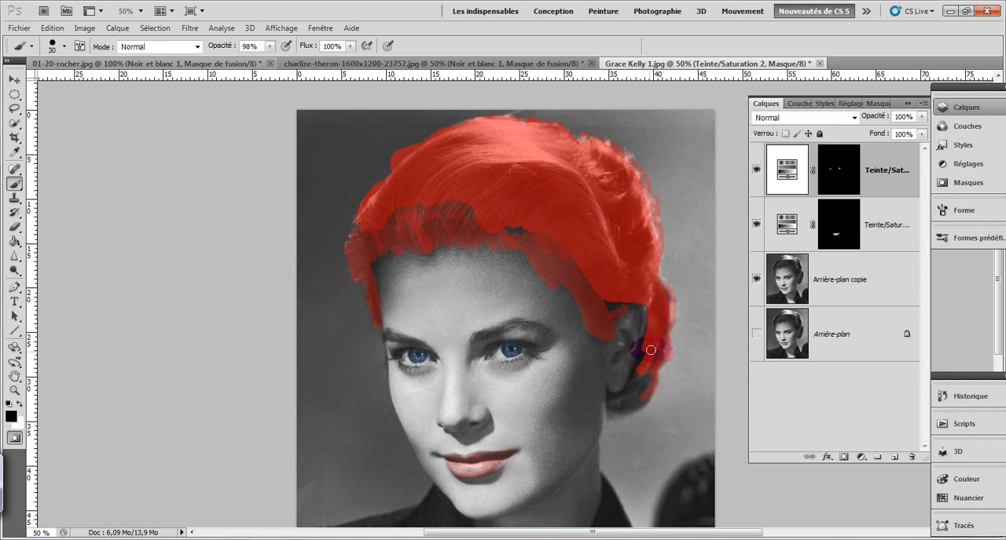
{"action": "mouse_move", "coordinate": [641, 378]}
{"action": "left_mouse_down"}
{"action": "mouse_move", "coordinate": [645, 352]}
{"action": "mouse_move", "coordinate": [619, 399]}
{"action": "mouse_move", "coordinate": [633, 397]}
{"action": "mouse_move", "coordinate": [614, 406]}
{"action": "mouse_move", "coordinate": [654, 378]}
{"action": "mouse_move", "coordinate": [636, 402]}
{"action": "mouse_move", "coordinate": [616, 408]}
{"action": "mouse_move", "coordinate": [610, 398]}
{"action": "mouse_move", "coordinate": [625, 402]}
{"action": "mouse_move", "coordinate": [638, 383]}
{"action": "mouse_move", "coordinate": [665, 300]}
{"action": "mouse_move", "coordinate": [630, 407]}
{"action": "left_mouse_up"}
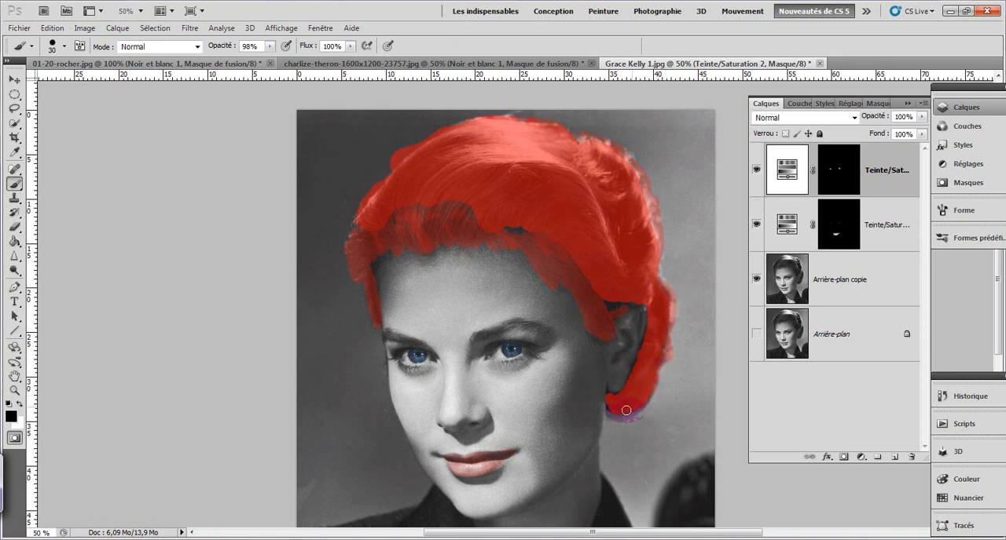
Step: Fill the unmasked gaps above the ear, along the fringe and at the hair's left contour
{"action": "mouse_move", "coordinate": [615, 308]}
{"action": "left_mouse_down"}
{"action": "mouse_move", "coordinate": [617, 295]}
{"action": "mouse_move", "coordinate": [630, 303]}
{"action": "left_mouse_up"}
{"action": "mouse_move", "coordinate": [490, 222]}
{"action": "left_mouse_down"}
{"action": "mouse_move", "coordinate": [516, 229]}
{"action": "mouse_move", "coordinate": [500, 224]}
{"action": "left_mouse_up"}
{"action": "left_click_drag", "start_coordinate": [460, 200], "coordinate": [437, 203]}
{"action": "left_click", "coordinate": [310, 205]}
{"action": "mouse_move", "coordinate": [309, 205]}
{"action": "left_mouse_down"}
{"action": "mouse_move", "coordinate": [314, 303]}
{"action": "mouse_move", "coordinate": [331, 239]}
{"action": "mouse_move", "coordinate": [358, 224]}
{"action": "left_mouse_up"}
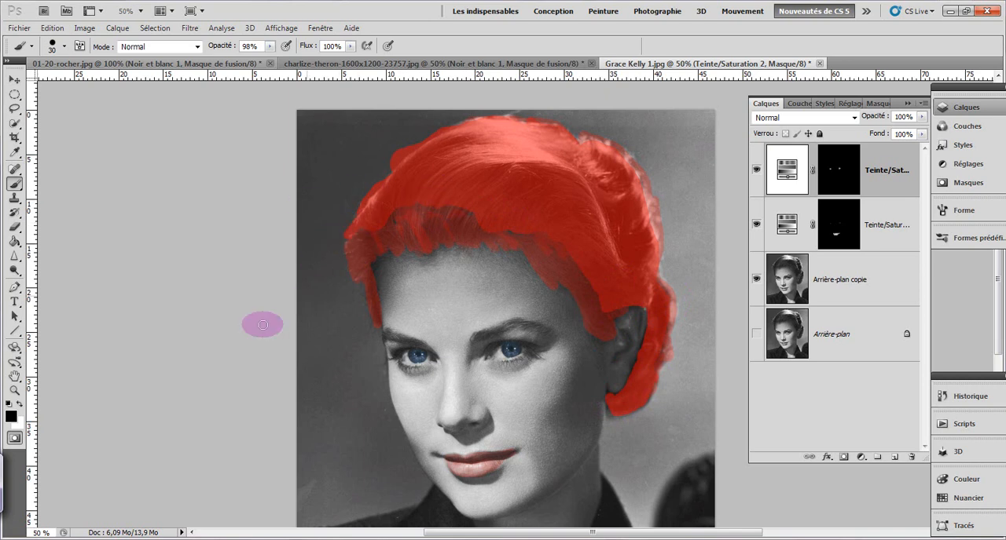
Step: Switch between the selection and Quick Mask to locate gaps in the hair mask, paint them in, and return to the selection
{"action": "left_click", "coordinate": [14, 438]}
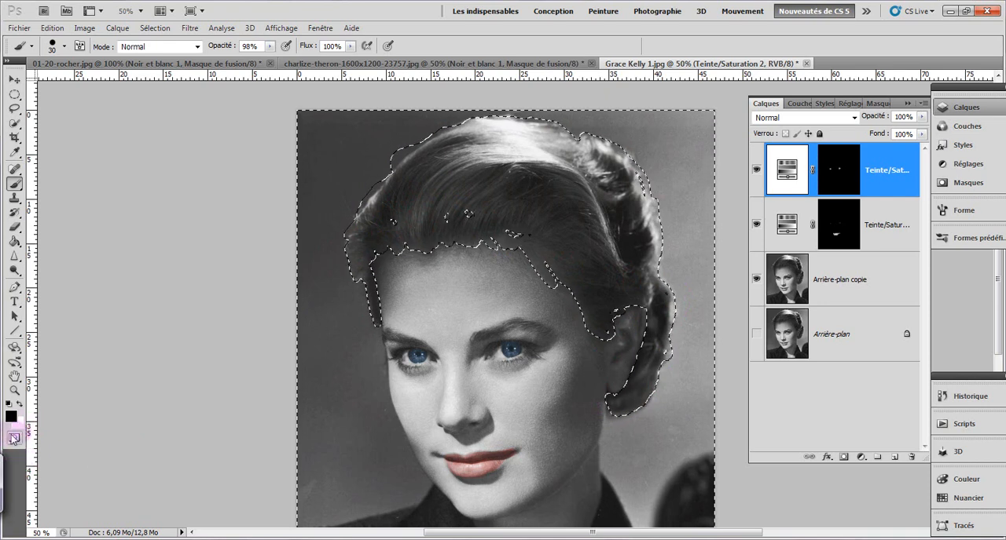
{"action": "left_click", "coordinate": [13, 438]}
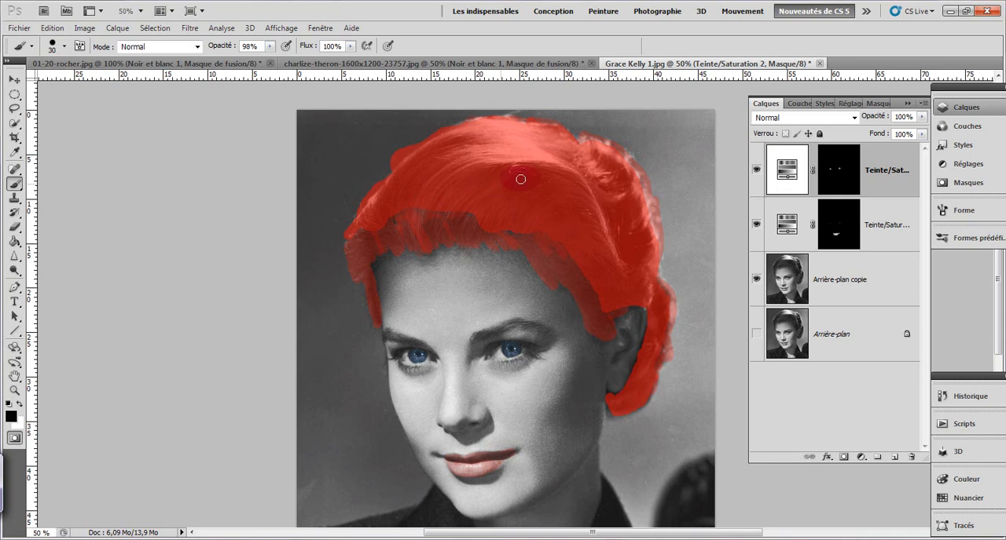
{"action": "left_click", "coordinate": [15, 439]}
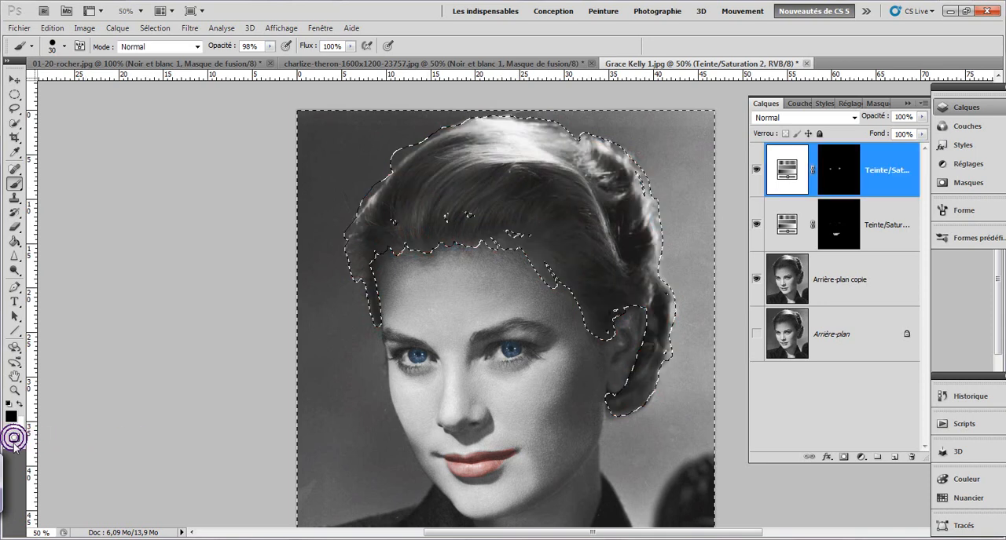
{"action": "left_click", "coordinate": [14, 439]}
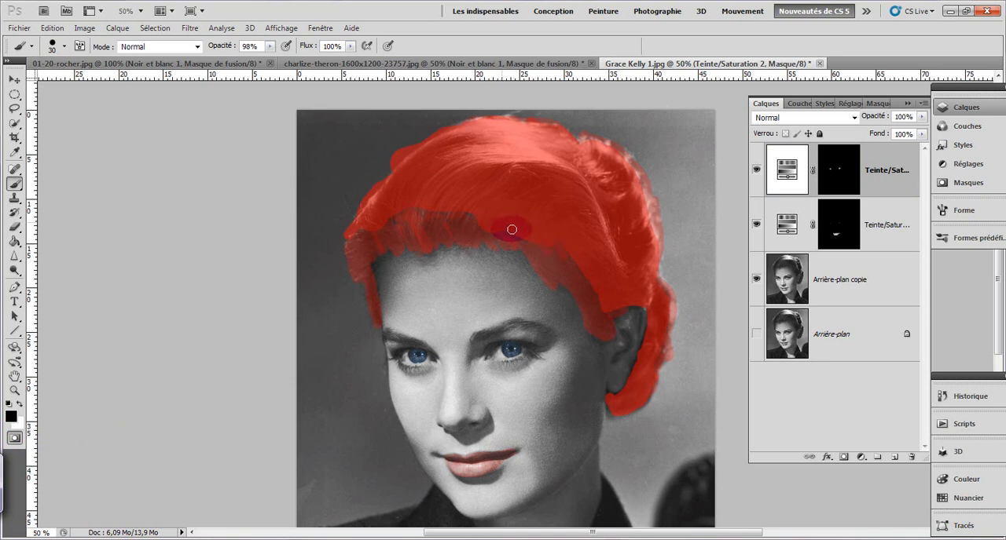
{"action": "left_click", "coordinate": [14, 439]}
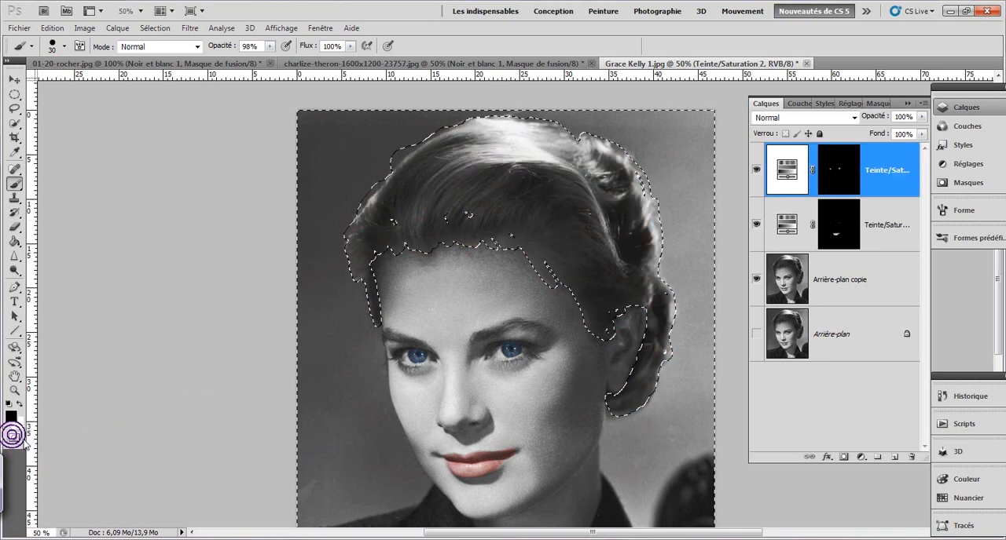
{"action": "left_click", "coordinate": [14, 438]}
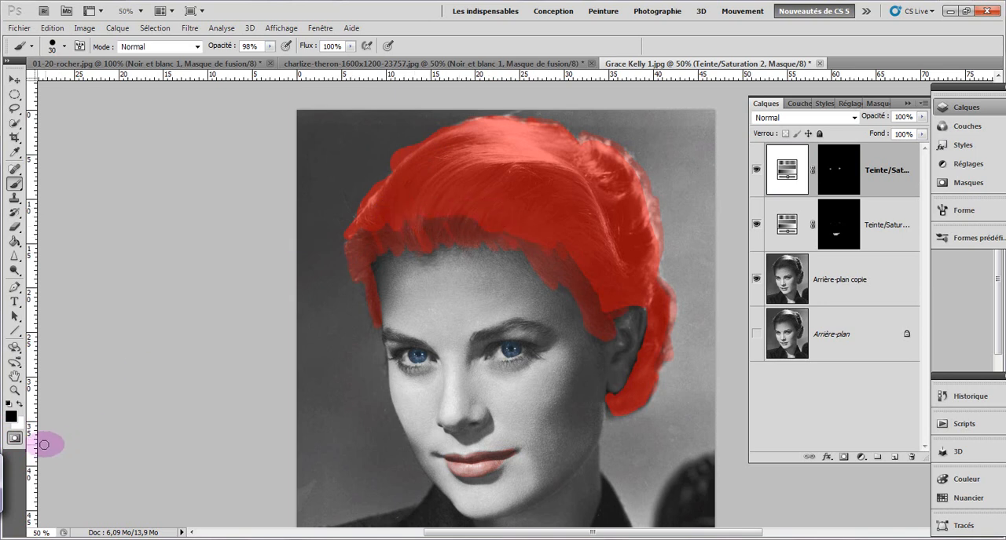
{"action": "left_click", "coordinate": [14, 439]}
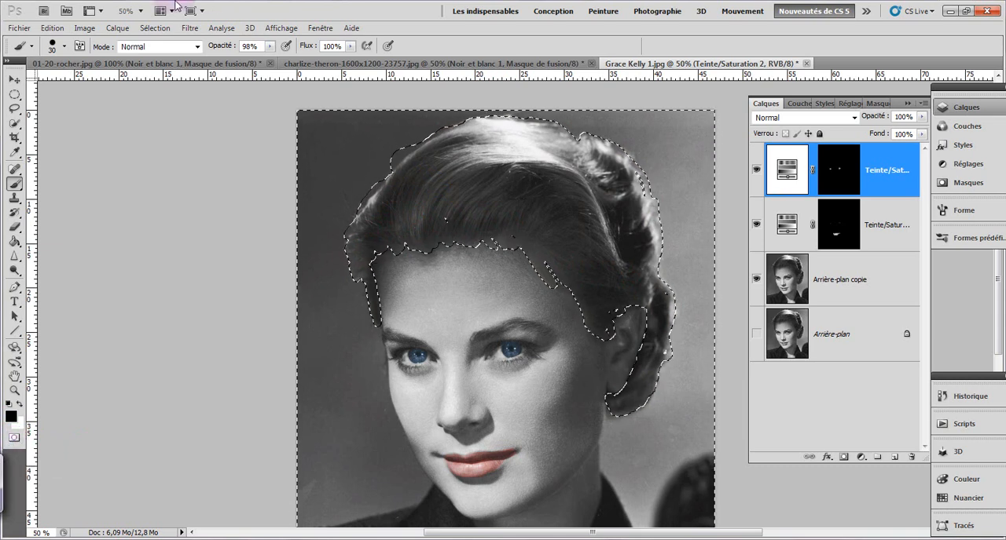
Step: Invert the selection to isolate the hair, check its coverage in Quick Mask mode, and return to the selection
{"action": "left_click", "coordinate": [155, 27]}
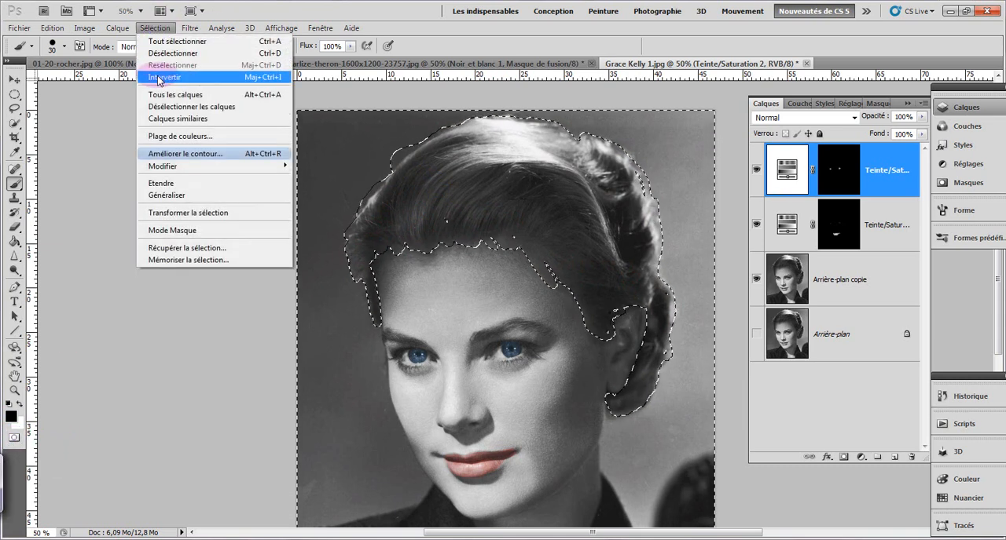
{"action": "left_click", "coordinate": [165, 77]}
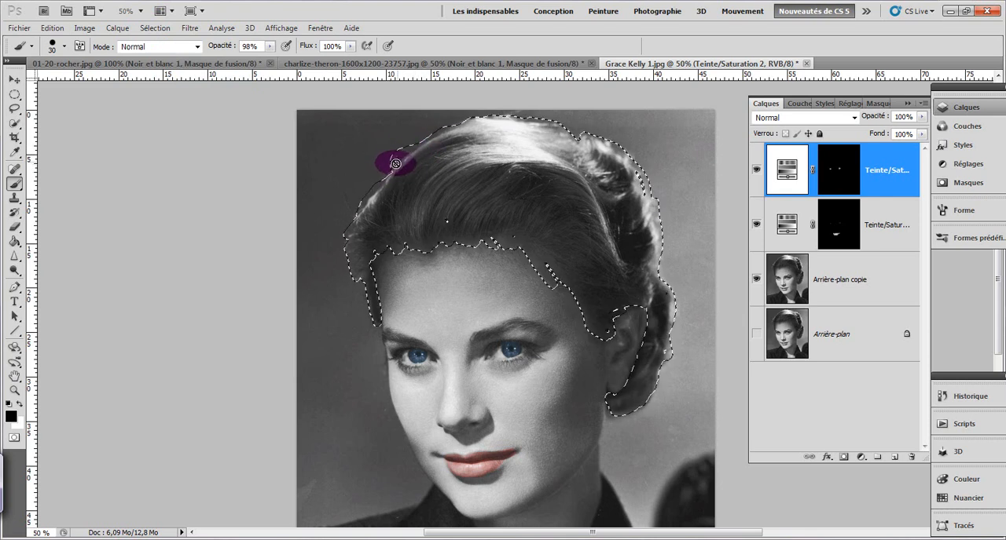
{"action": "left_click", "coordinate": [14, 439]}
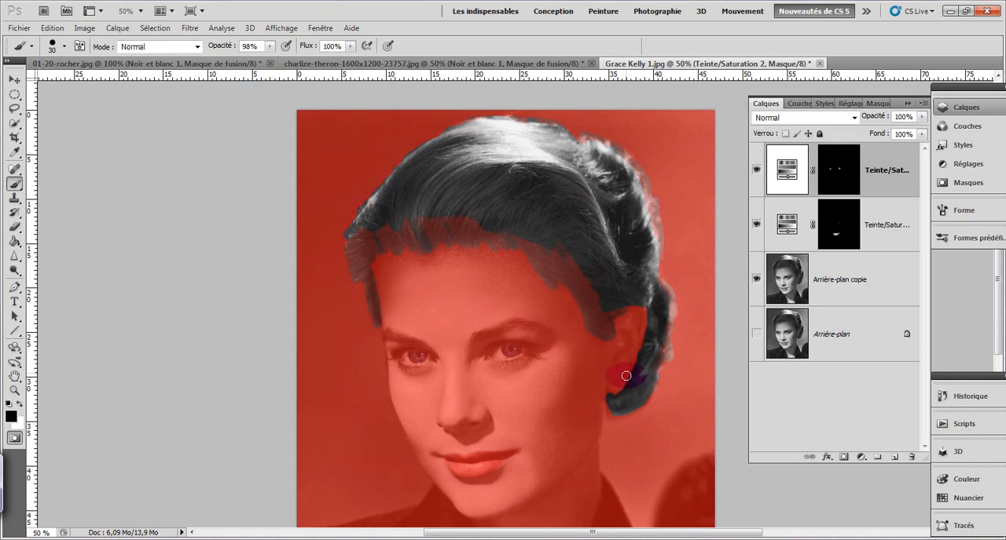
{"action": "left_click_drag", "start_coordinate": [615, 472], "coordinate": [631, 476]}
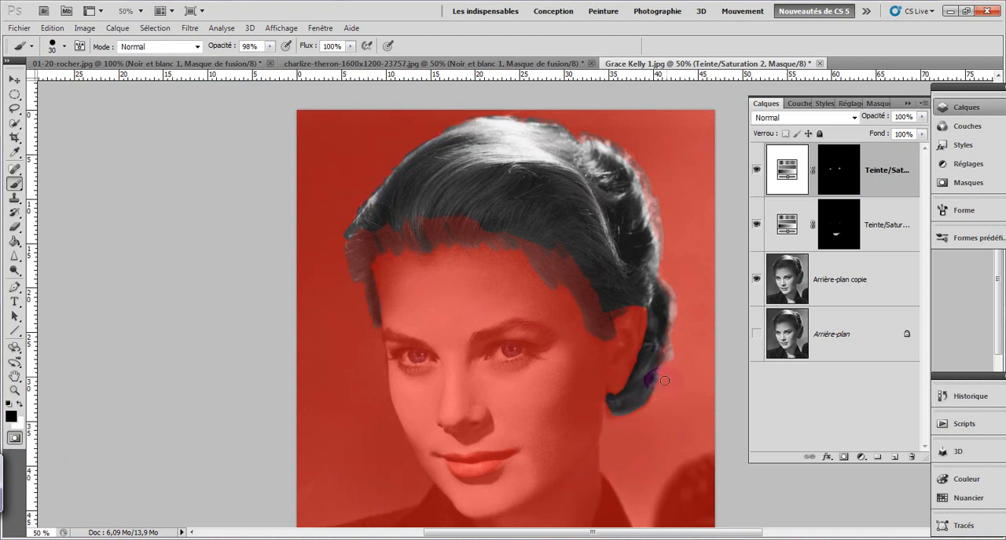
{"action": "left_click", "coordinate": [14, 439]}
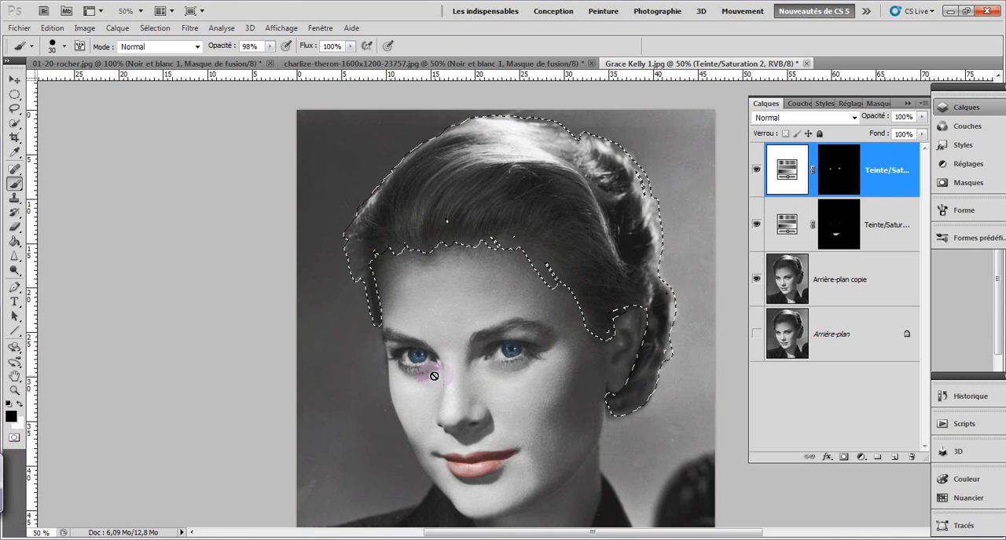
Step: Add a Teinte/Saturation adjustment layer for the hair with Redéfinir enabled, Teinte 0, Saturation 32 and Luminosité -5
{"action": "left_click", "coordinate": [860, 457]}
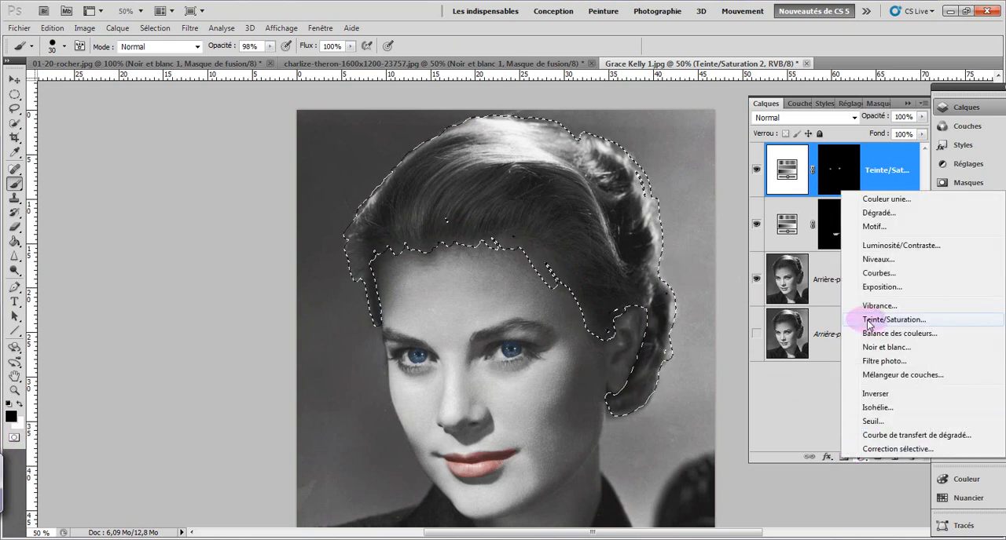
{"action": "left_click", "coordinate": [867, 322]}
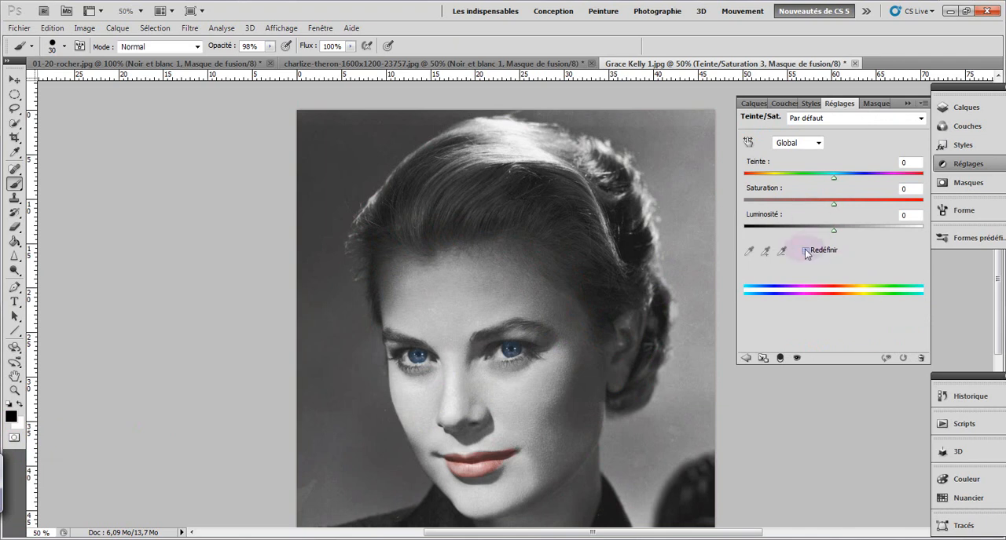
{"action": "left_click", "coordinate": [804, 249]}
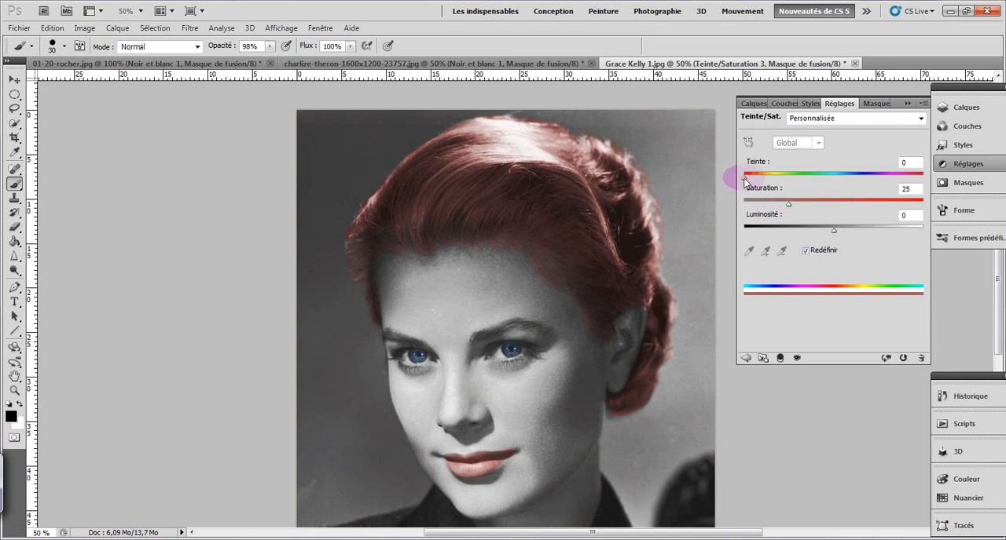
{"action": "left_click_drag", "start_coordinate": [745, 179], "coordinate": [912, 217]}
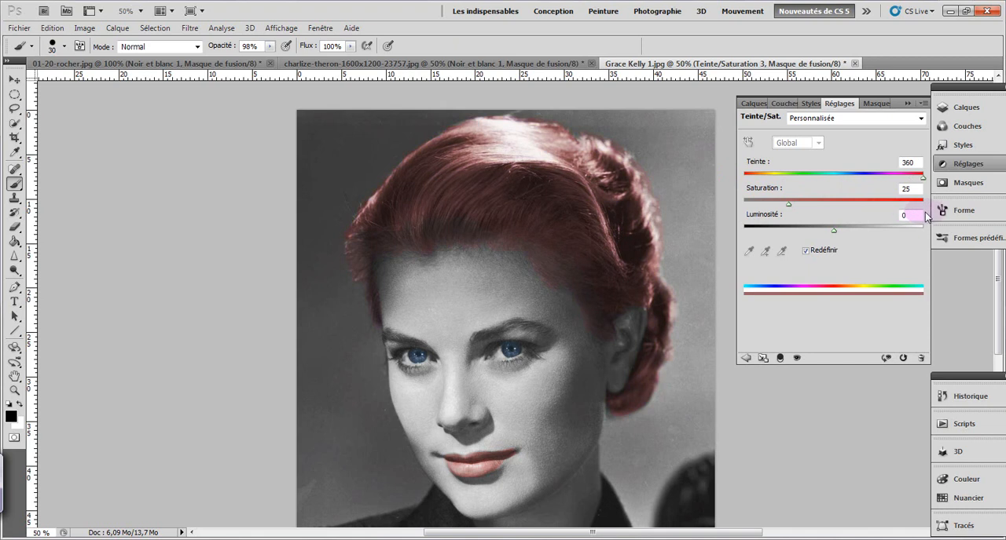
{"action": "left_click_drag", "start_coordinate": [902, 216], "coordinate": [736, 206]}
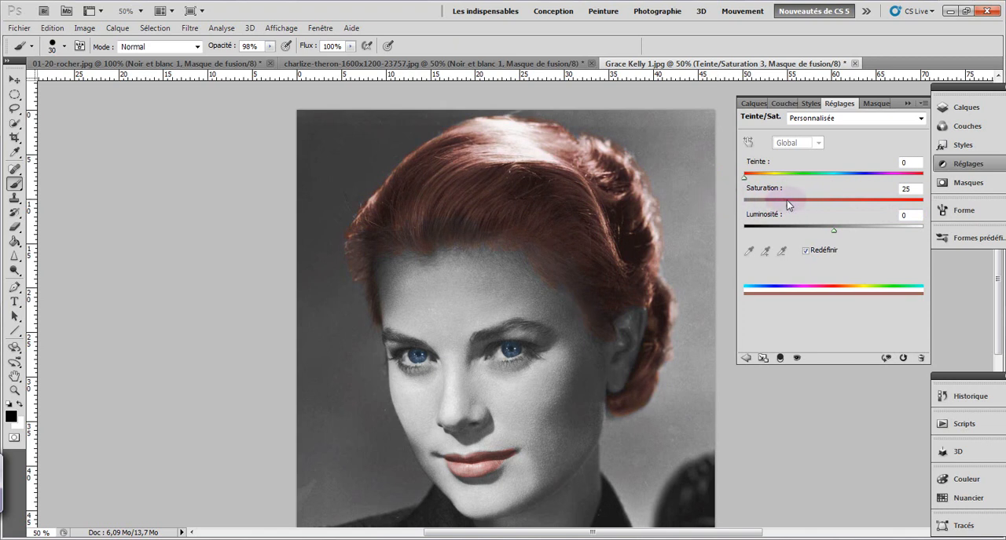
{"action": "left_click_drag", "start_coordinate": [788, 205], "coordinate": [791, 208]}
{"action": "mouse_move", "coordinate": [835, 234]}
{"action": "left_mouse_down"}
{"action": "mouse_move", "coordinate": [825, 236]}
{"action": "mouse_move", "coordinate": [843, 232]}
{"action": "left_mouse_up"}
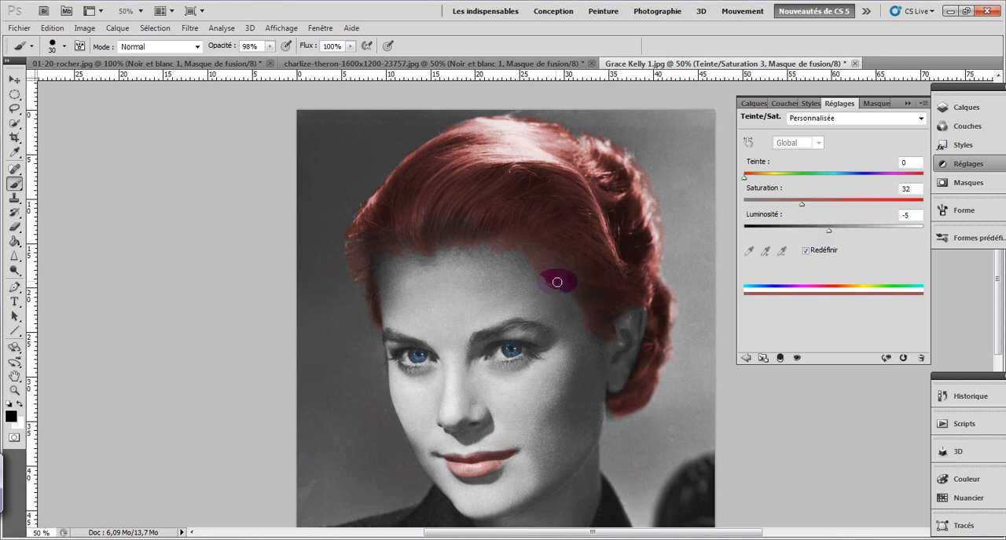
{"action": "left_click_drag", "start_coordinate": [552, 274], "coordinate": [537, 263]}
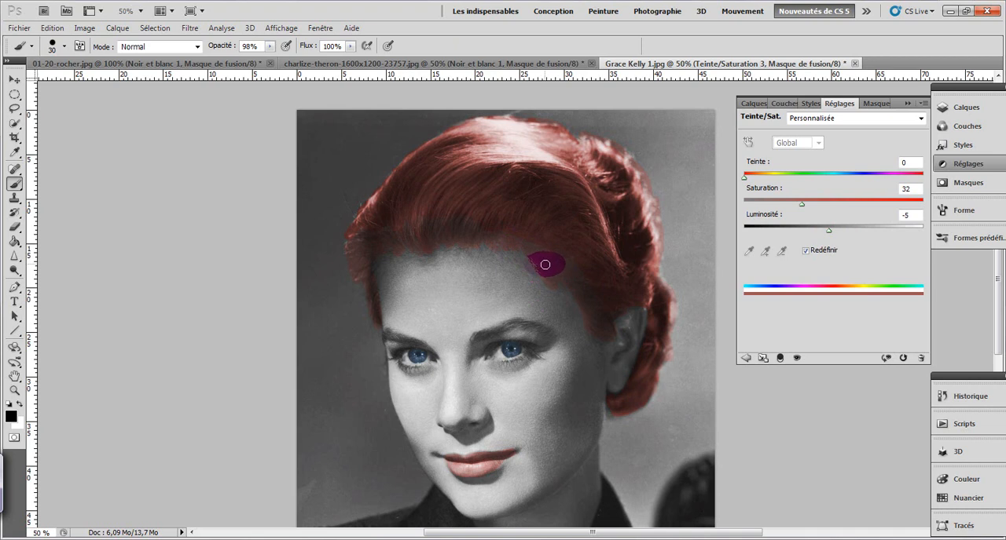
Step: Retouch the forehead near the temple and above the eyebrow on the Arrière-plan copie layer with the Outil Correcteur localisé
{"action": "left_click", "coordinate": [750, 105]}
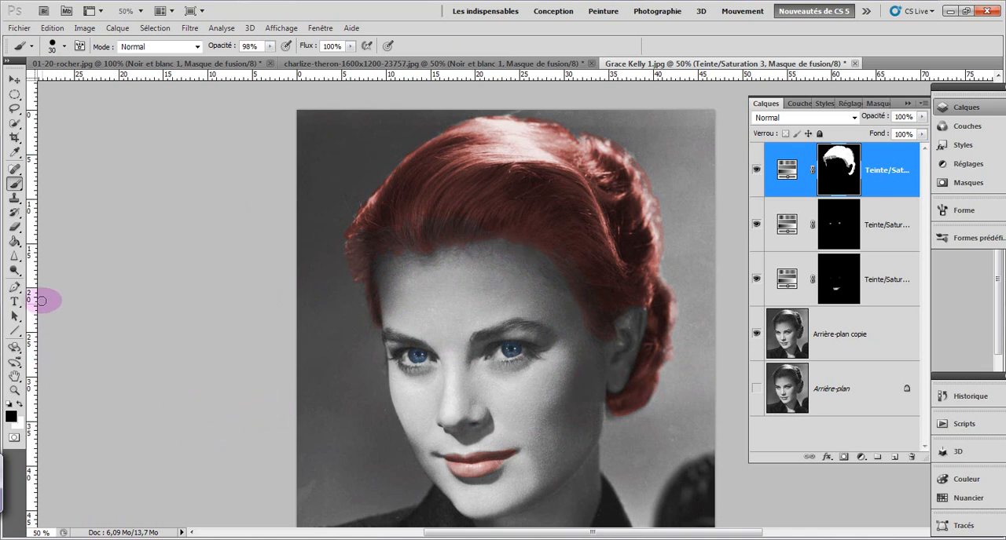
{"action": "left_click", "coordinate": [16, 171]}
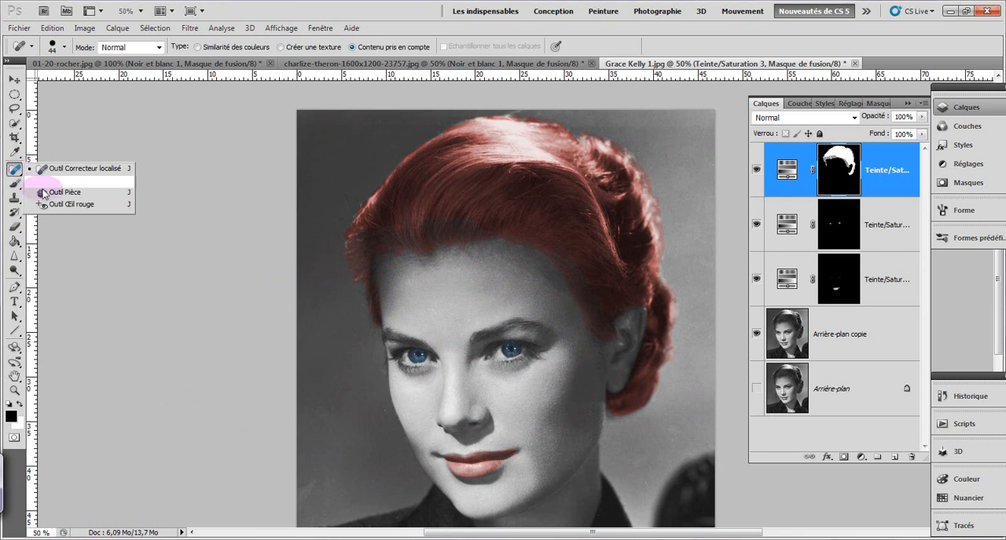
{"action": "left_click", "coordinate": [96, 168]}
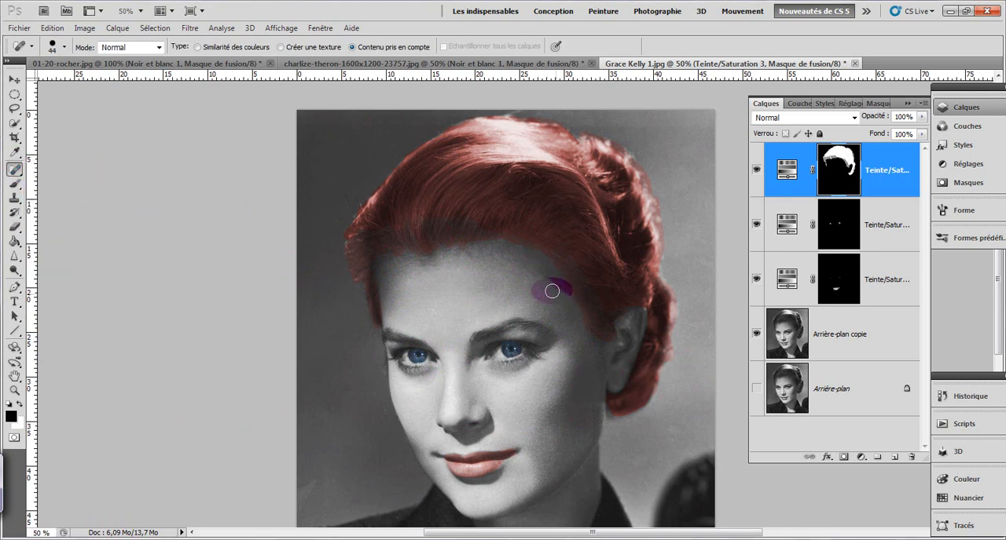
{"action": "left_click", "coordinate": [828, 342]}
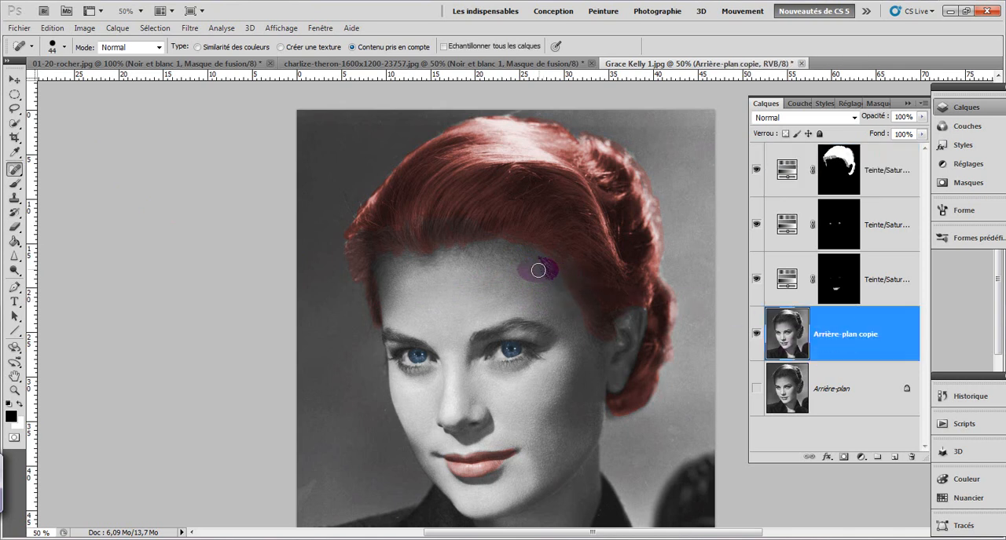
{"action": "left_click_drag", "start_coordinate": [537, 270], "coordinate": [572, 311]}
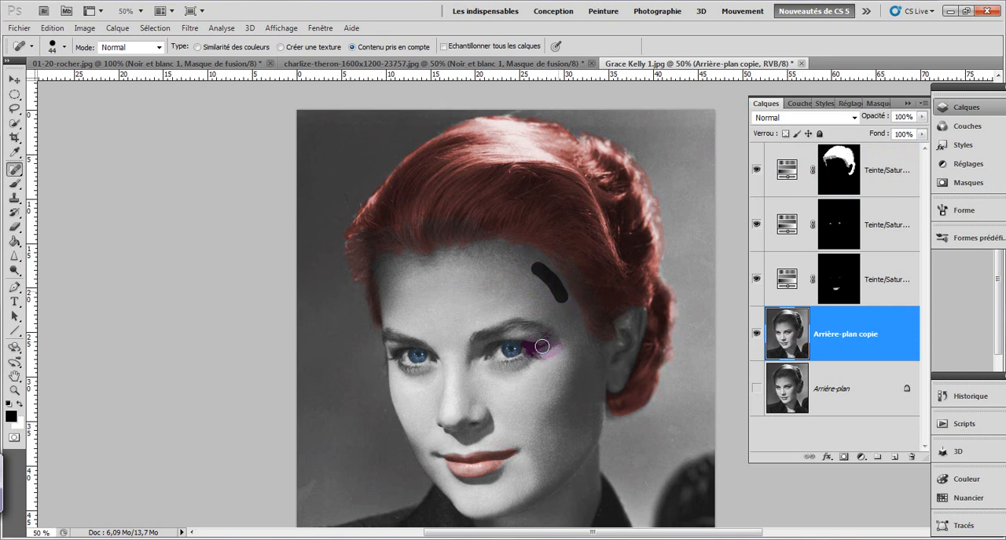
{"action": "mouse_move", "coordinate": [483, 285]}
{"action": "left_mouse_down"}
{"action": "mouse_move", "coordinate": [480, 255]}
{"action": "mouse_move", "coordinate": [530, 271]}
{"action": "mouse_move", "coordinate": [511, 289]}
{"action": "left_mouse_up"}
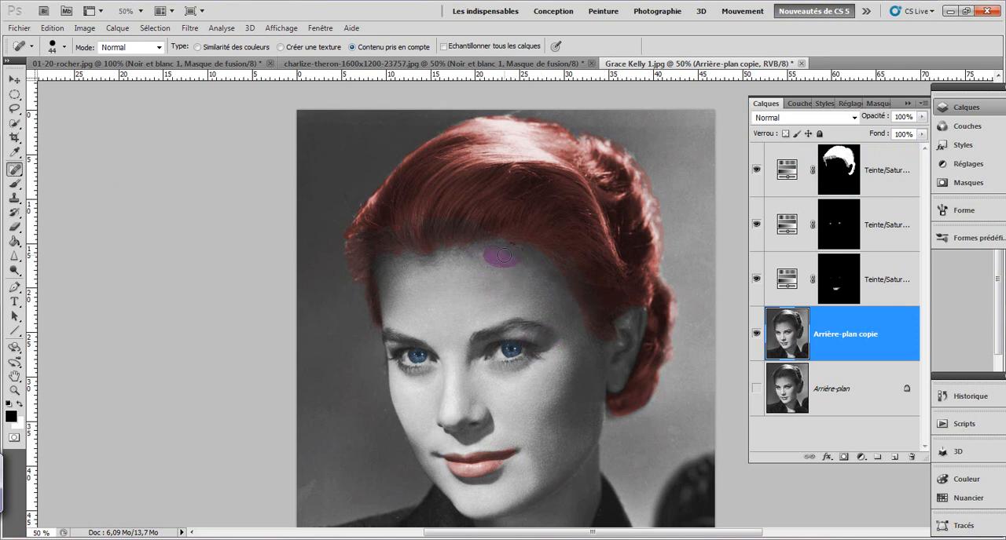
{"action": "mouse_move", "coordinate": [506, 254]}
{"action": "left_mouse_down"}
{"action": "mouse_move", "coordinate": [544, 286]}
{"action": "mouse_move", "coordinate": [515, 256]}
{"action": "mouse_move", "coordinate": [552, 277]}
{"action": "mouse_move", "coordinate": [525, 295]}
{"action": "left_mouse_up"}
Step: Heal the remaining marks along the hairline, the forehead, the lower face and neck, and the background beside the shoulder
{"action": "mouse_move", "coordinate": [431, 261]}
{"action": "left_mouse_down"}
{"action": "mouse_move", "coordinate": [413, 256]}
{"action": "mouse_move", "coordinate": [433, 270]}
{"action": "mouse_move", "coordinate": [420, 277]}
{"action": "left_mouse_up"}
{"action": "left_click_drag", "start_coordinate": [394, 319], "coordinate": [387, 339]}
{"action": "mouse_move", "coordinate": [509, 268]}
{"action": "left_mouse_down"}
{"action": "mouse_move", "coordinate": [525, 268]}
{"action": "mouse_move", "coordinate": [507, 259]}
{"action": "left_mouse_up"}
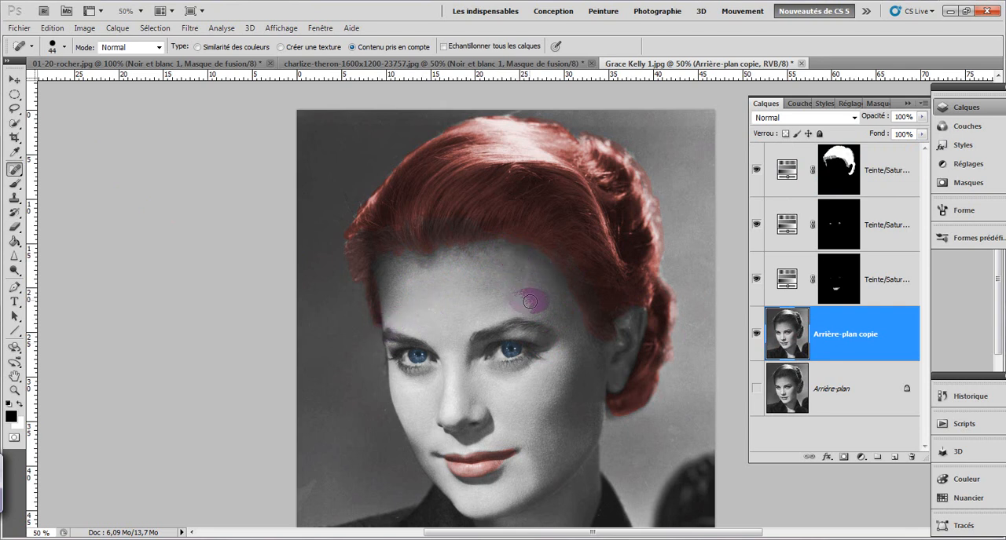
{"action": "left_click_drag", "start_coordinate": [433, 496], "coordinate": [418, 474]}
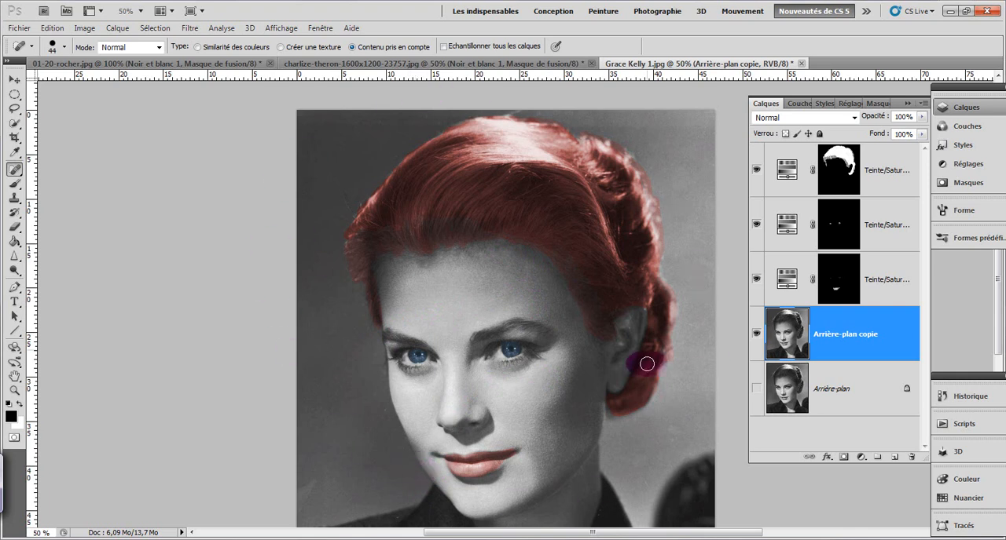
{"action": "left_click_drag", "start_coordinate": [494, 508], "coordinate": [503, 503]}
{"action": "left_click_drag", "start_coordinate": [648, 471], "coordinate": [664, 474]}
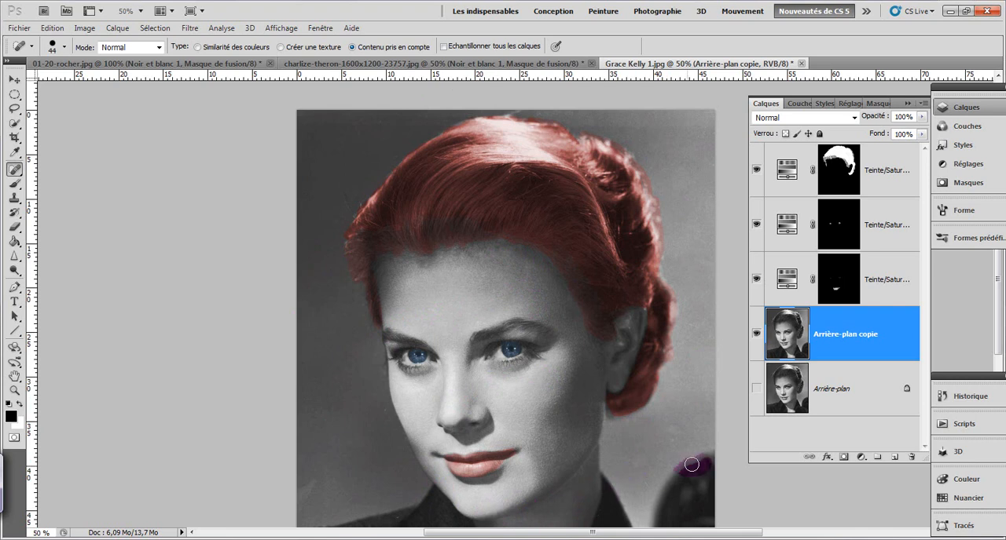
Step: Hide the three Teinte/Saturation layers to compare the colouring with the black-and-white portrait
{"action": "left_click", "coordinate": [756, 279]}
{"action": "left_click", "coordinate": [756, 224]}
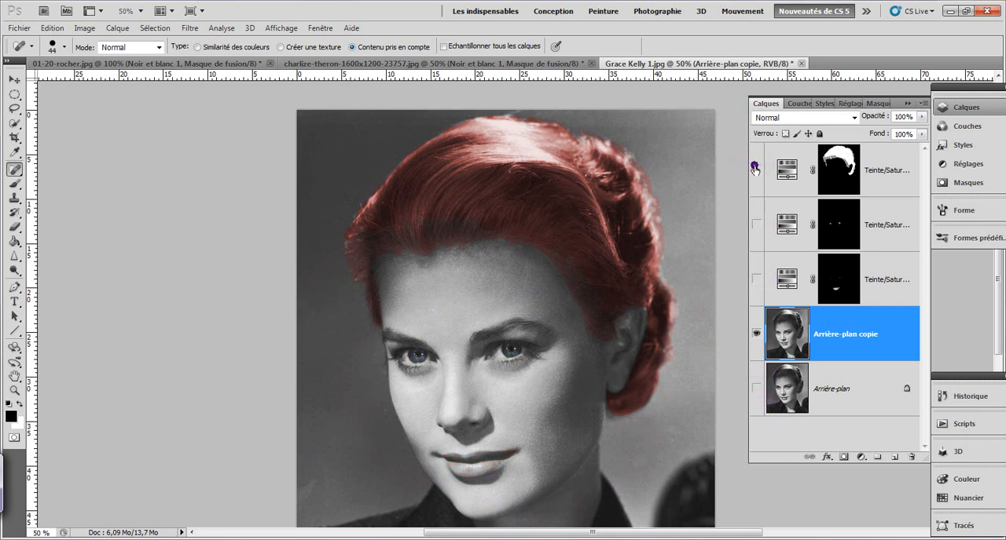
{"action": "left_click", "coordinate": [755, 170]}
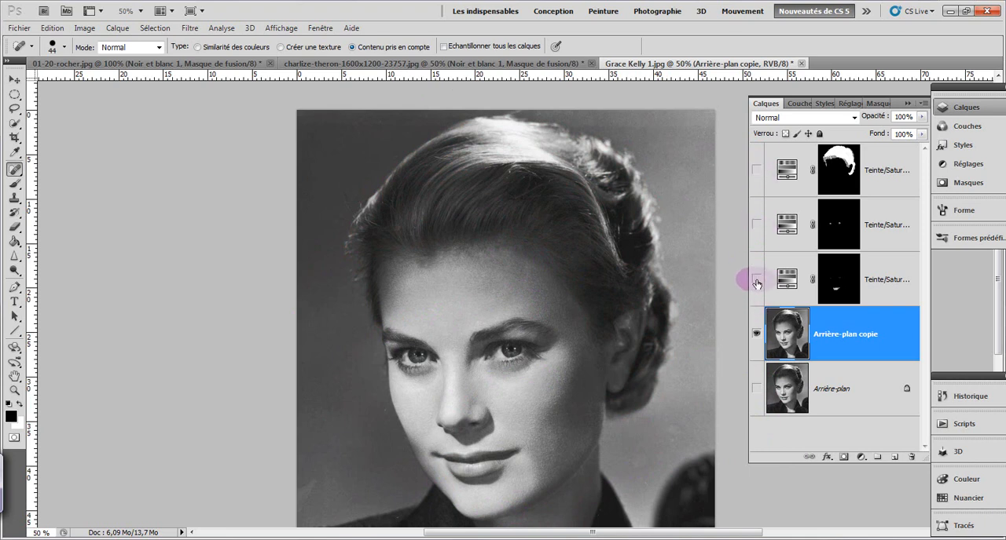
Step: Show the three Teinte/Saturation layers of the Grace Kelly portrait again
{"action": "left_click", "coordinate": [756, 281]}
{"action": "left_click", "coordinate": [756, 227]}
{"action": "left_click", "coordinate": [756, 169]}
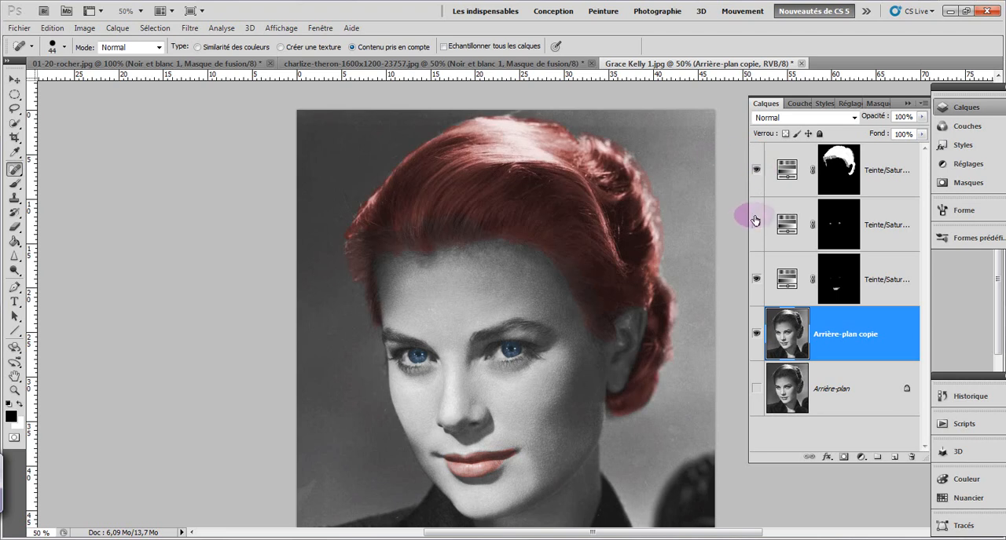
Step: In the charlize-theron image, delete the Teinte/Saturation, Noir et blanc and Arrière-plan copie layers, keeping only Arrière-plan
{"action": "left_click", "coordinate": [623, 62]}
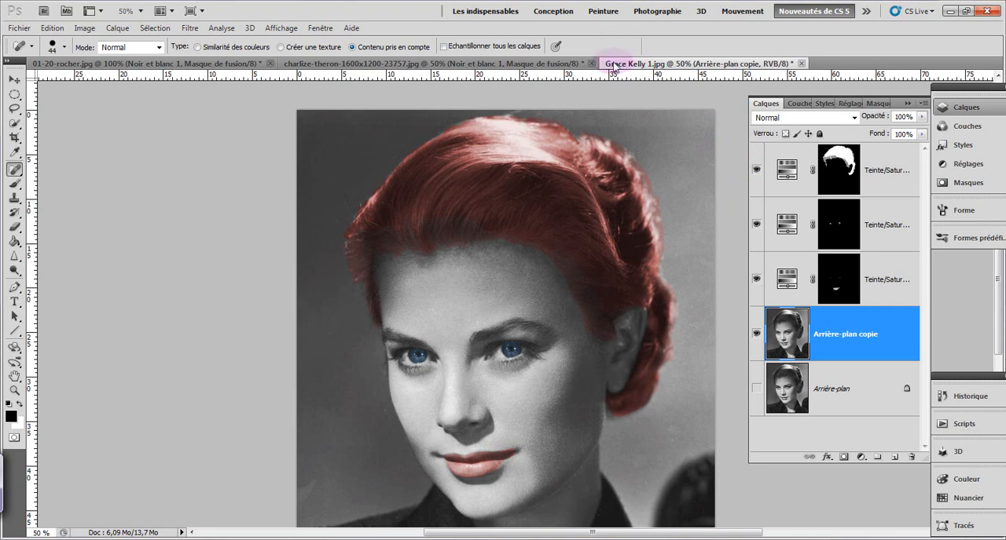
{"action": "left_click", "coordinate": [520, 61]}
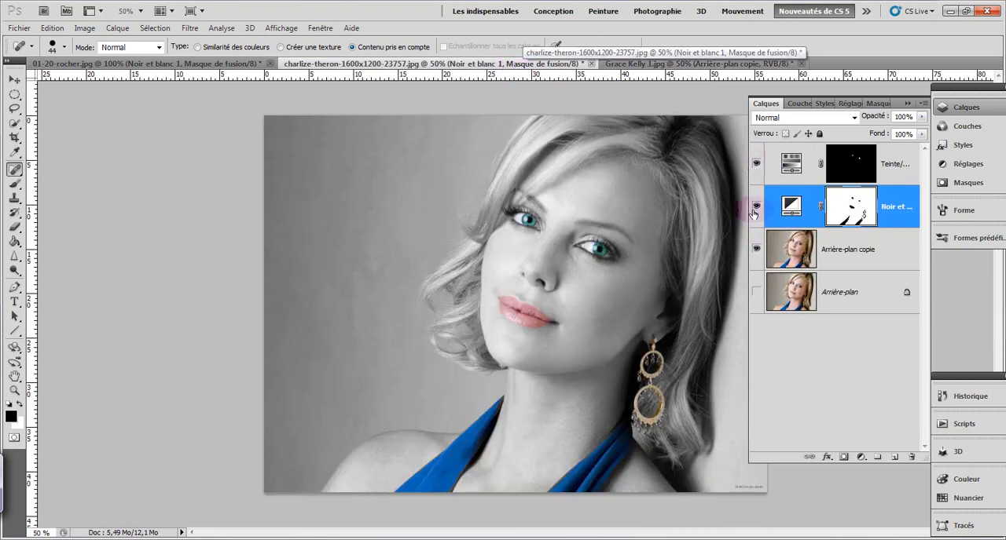
{"action": "left_click", "coordinate": [851, 209]}
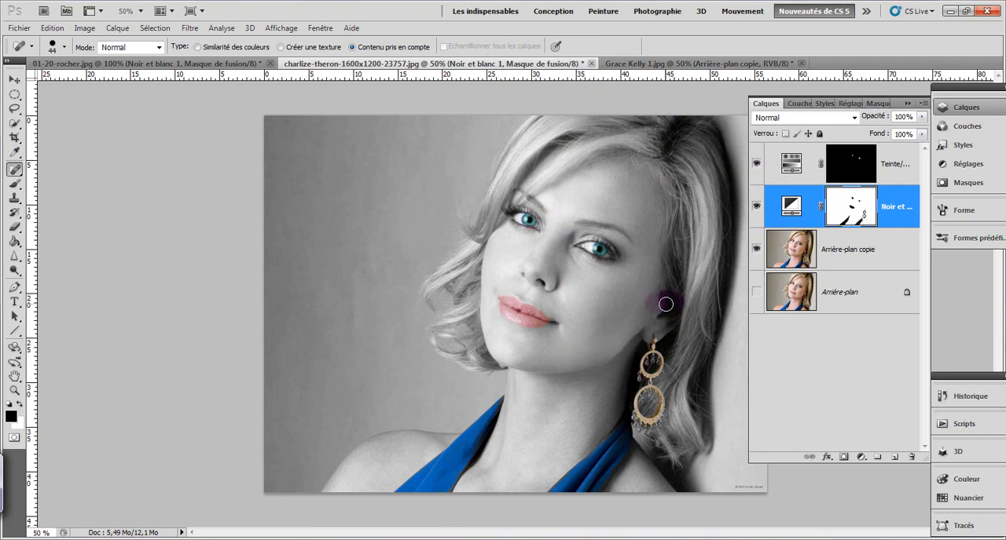
{"action": "left_click", "coordinate": [894, 249], "text": "shift"}
{"action": "left_click", "coordinate": [897, 166], "text": "shift"}
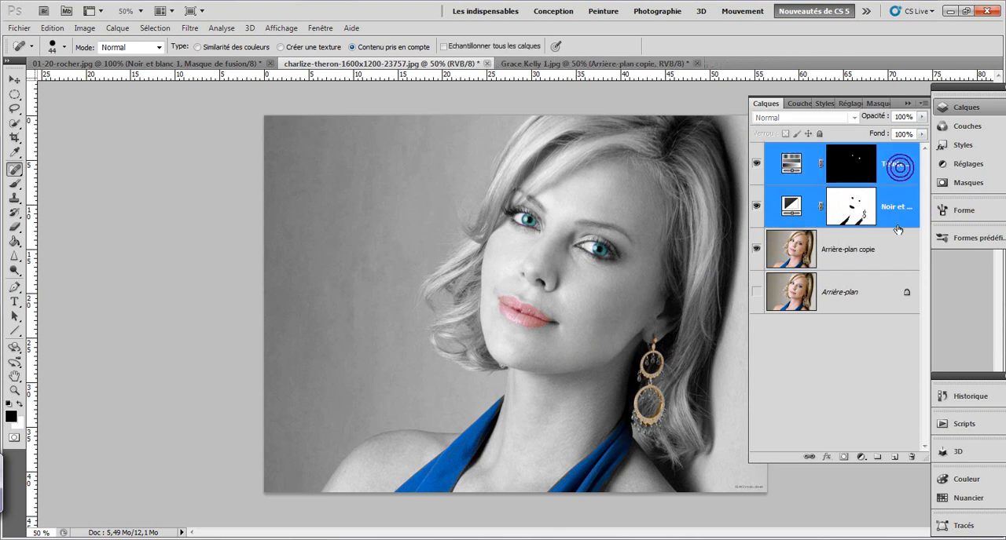
{"action": "left_click", "coordinate": [887, 251]}
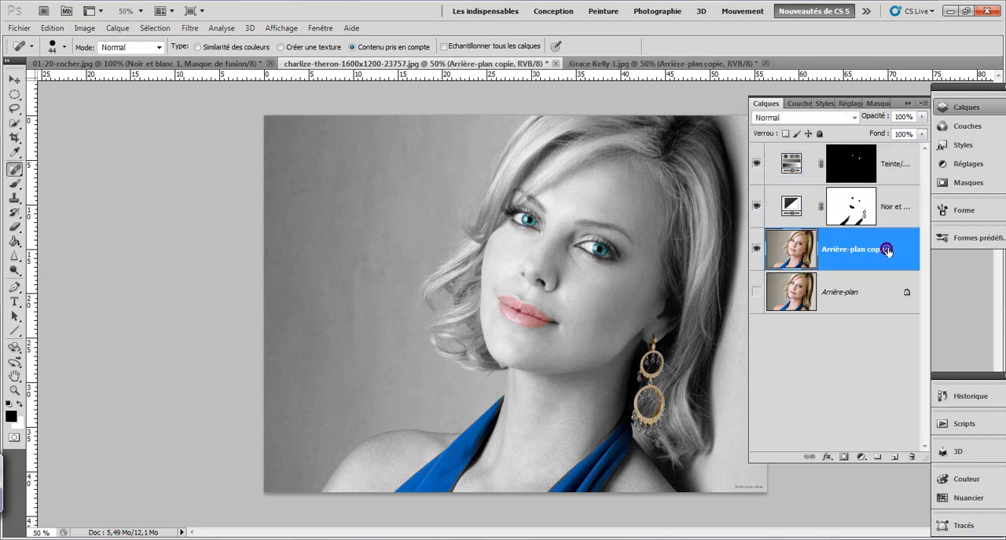
{"action": "left_click", "coordinate": [896, 165], "text": "shift"}
{"action": "left_click_drag", "start_coordinate": [891, 220], "coordinate": [912, 455]}
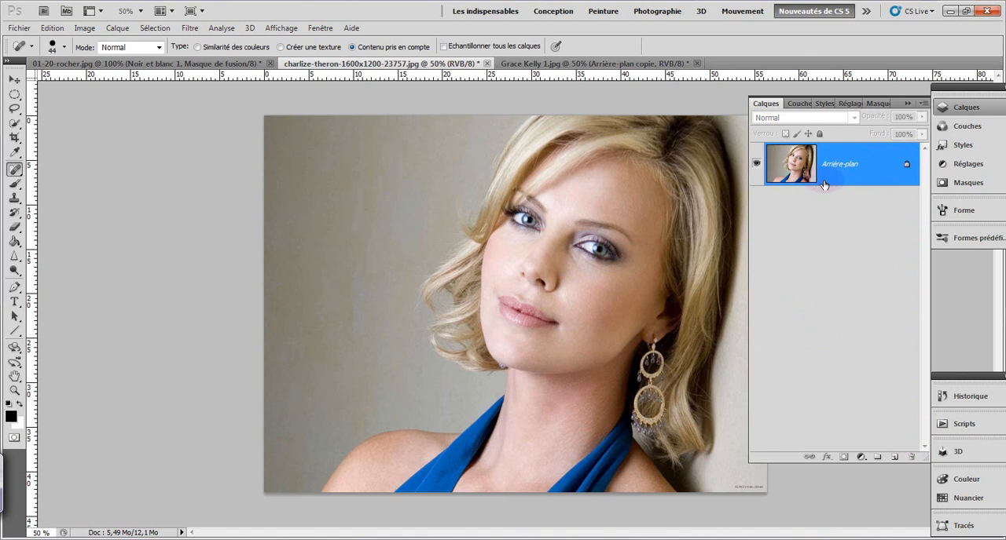
Step: Duplicate the Arrière-plan layer with the original hidden, and add a Noir et blanc adjustment layer with the Par défaut preset above the copy
{"action": "left_click_drag", "start_coordinate": [839, 169], "coordinate": [893, 456]}
{"action": "left_click", "coordinate": [755, 208]}
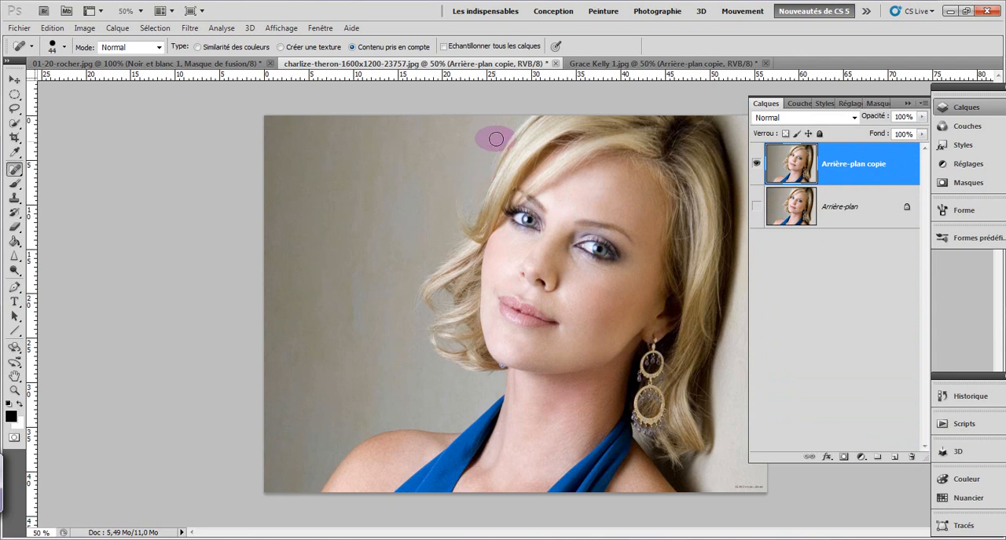
{"action": "left_click", "coordinate": [859, 459]}
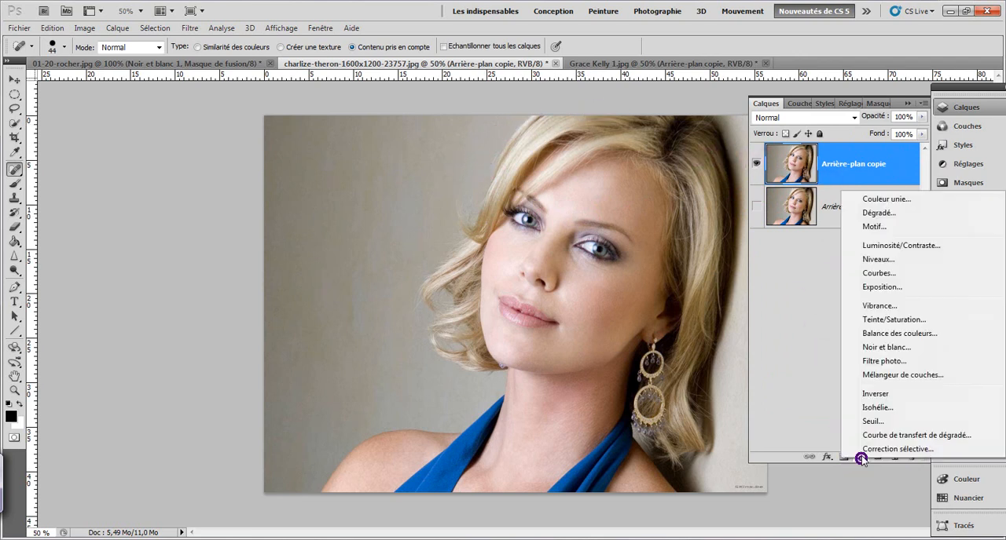
{"action": "left_click", "coordinate": [860, 352]}
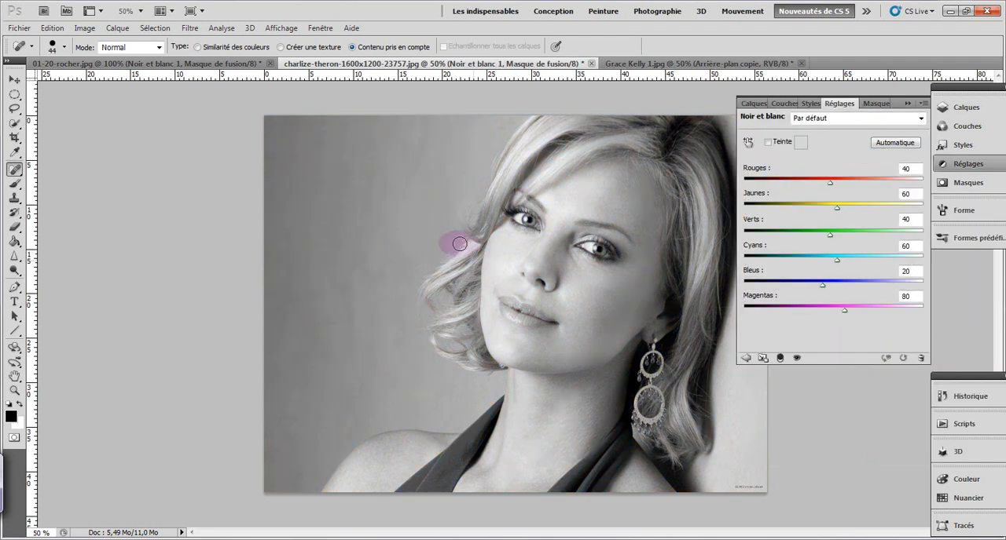
{"action": "left_click", "coordinate": [750, 104]}
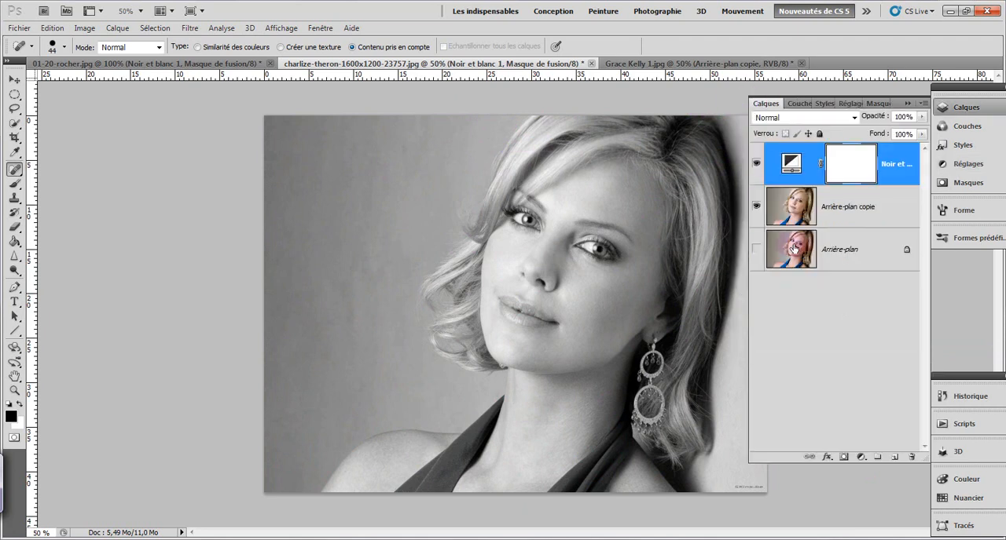
Step: Paint both irises black on the Noir et blanc layer mask with a 30 px Outil Pinceau at 98% opacity to bring back their colour
{"action": "left_click", "coordinate": [804, 165]}
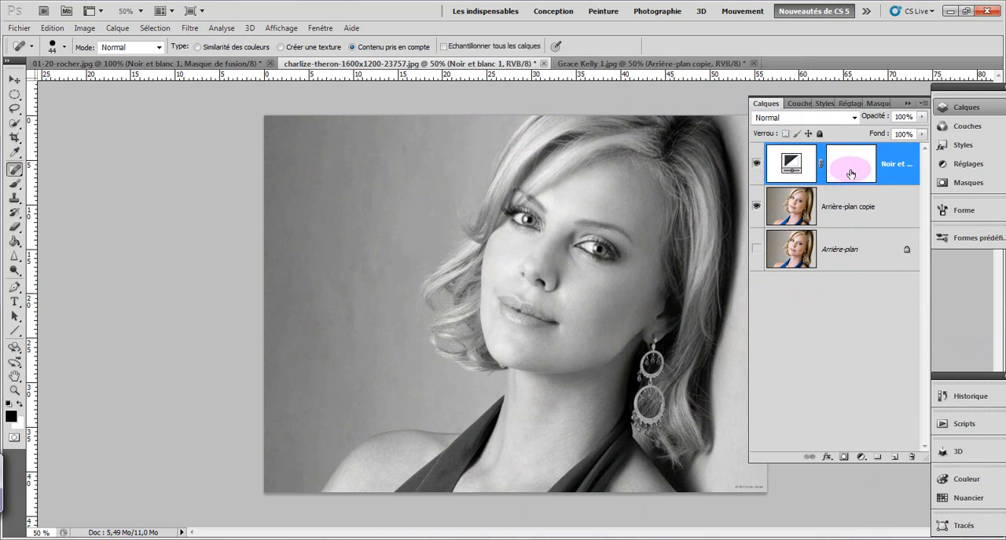
{"action": "left_click", "coordinate": [850, 173]}
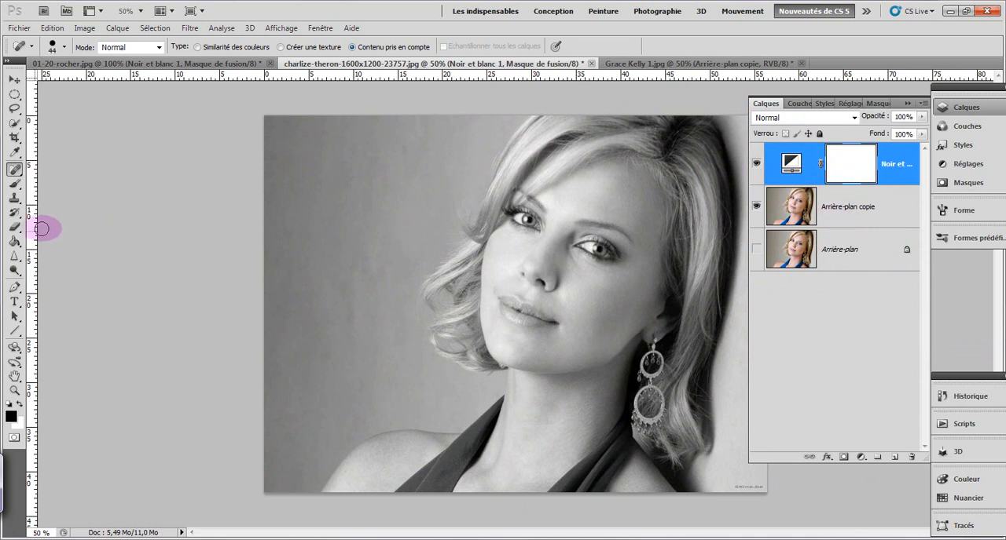
{"action": "left_click", "coordinate": [15, 186]}
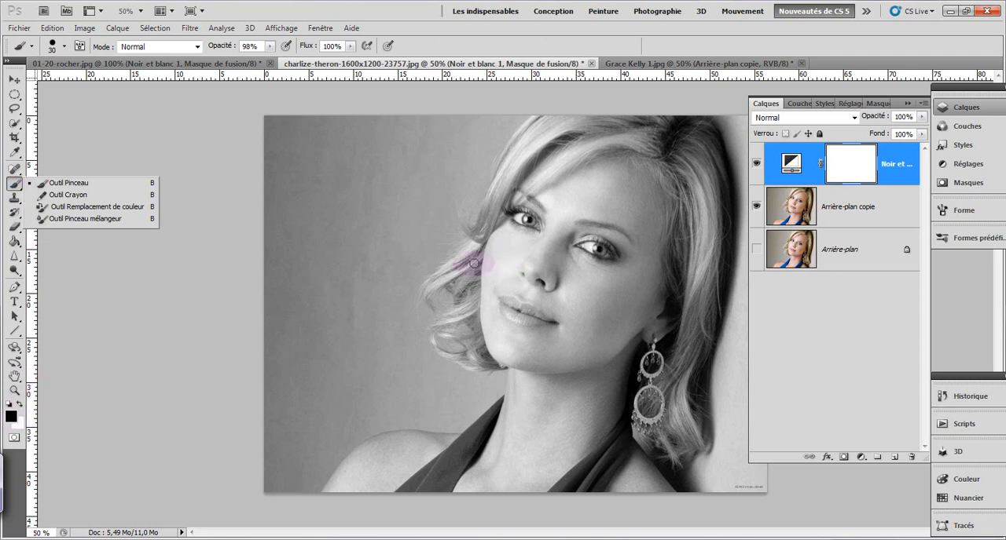
{"action": "scroll", "coordinate": [474, 267], "scroll_direction": "up", "scroll_amount": 1}
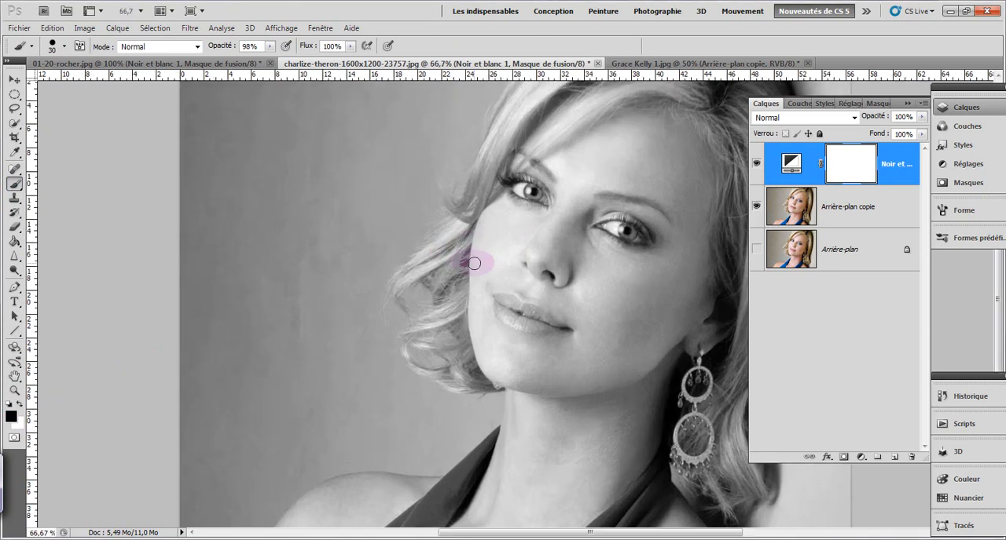
{"action": "scroll", "coordinate": [474, 264], "scroll_direction": "up", "scroll_amount": 1}
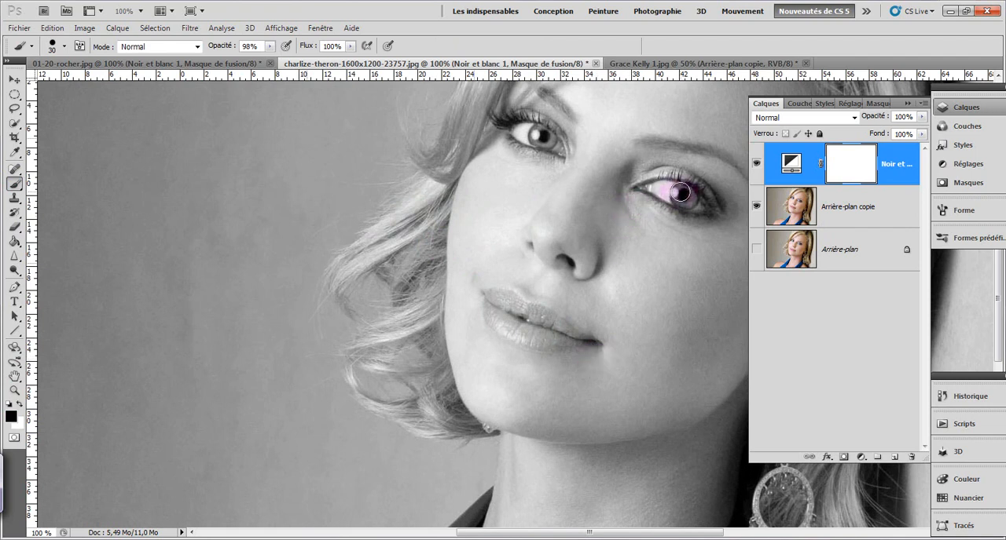
{"action": "left_click_drag", "start_coordinate": [686, 193], "coordinate": [681, 198]}
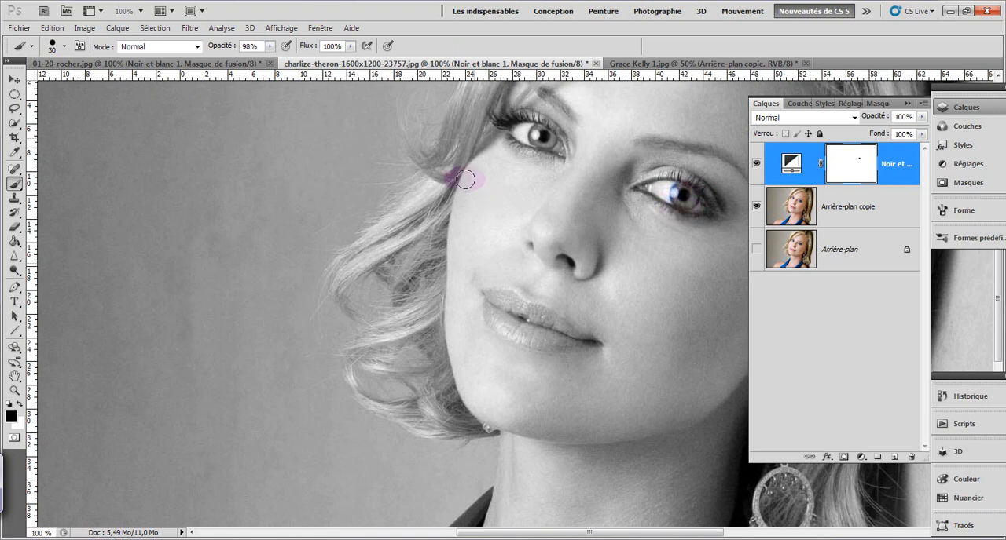
{"action": "left_click_drag", "start_coordinate": [537, 135], "coordinate": [542, 137]}
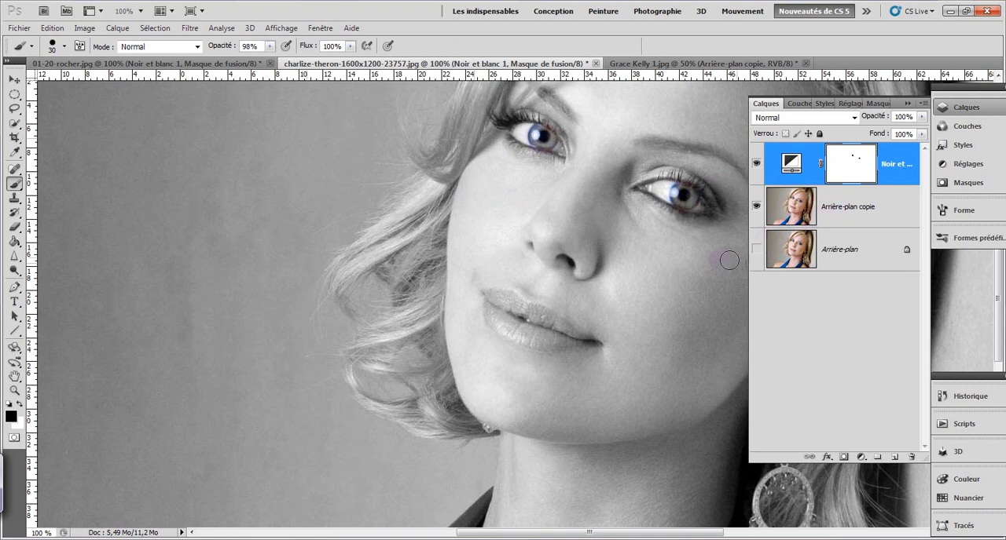
Step: Reveal the colour of the upper and lower lips by painting them black on the Noir et blanc mask
{"action": "mouse_move", "coordinate": [507, 300]}
{"action": "left_mouse_down"}
{"action": "mouse_move", "coordinate": [496, 300]}
{"action": "mouse_move", "coordinate": [510, 296]}
{"action": "mouse_move", "coordinate": [527, 313]}
{"action": "left_mouse_up"}
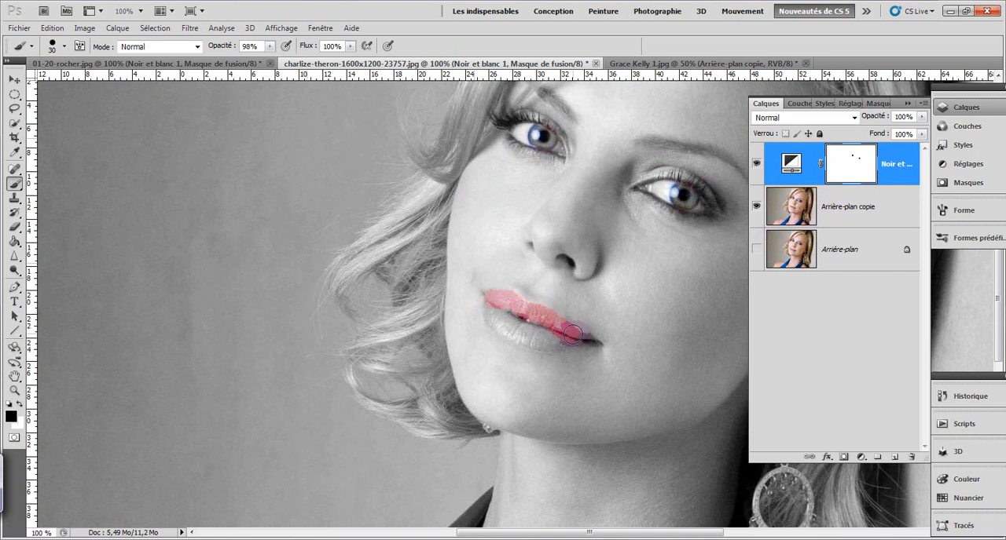
{"action": "left_click_drag", "start_coordinate": [554, 339], "coordinate": [534, 338]}
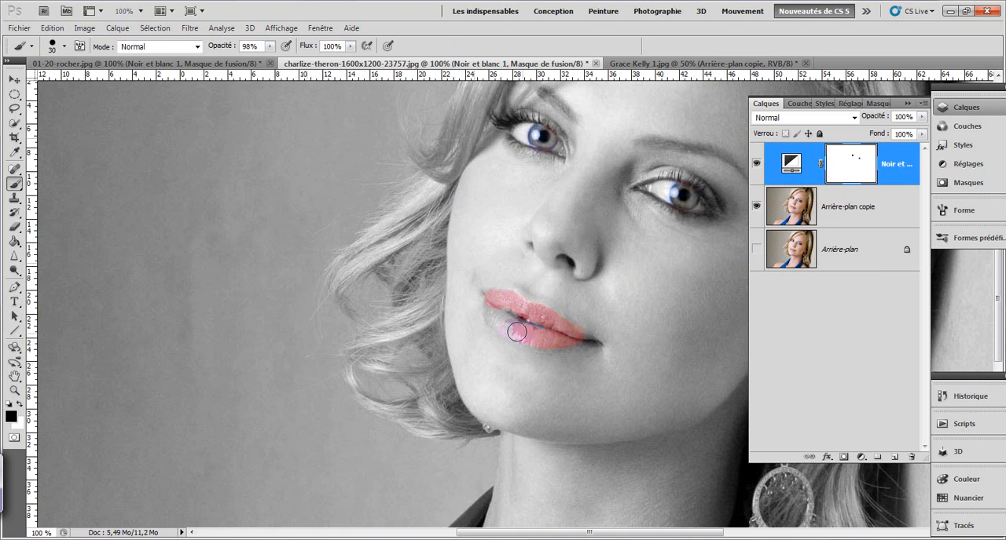
{"action": "mouse_move", "coordinate": [489, 303]}
{"action": "left_mouse_down"}
{"action": "mouse_move", "coordinate": [546, 332]}
{"action": "mouse_move", "coordinate": [496, 307]}
{"action": "mouse_move", "coordinate": [516, 332]}
{"action": "mouse_move", "coordinate": [575, 337]}
{"action": "mouse_move", "coordinate": [528, 329]}
{"action": "mouse_move", "coordinate": [493, 302]}
{"action": "mouse_move", "coordinate": [505, 323]}
{"action": "left_mouse_up"}
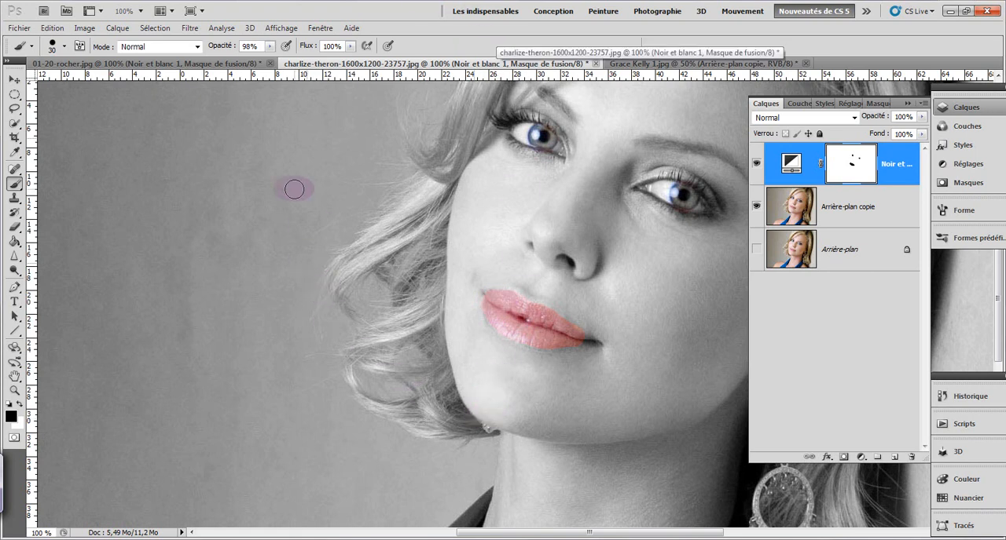
{"action": "key", "text": "ctrl+minus"}
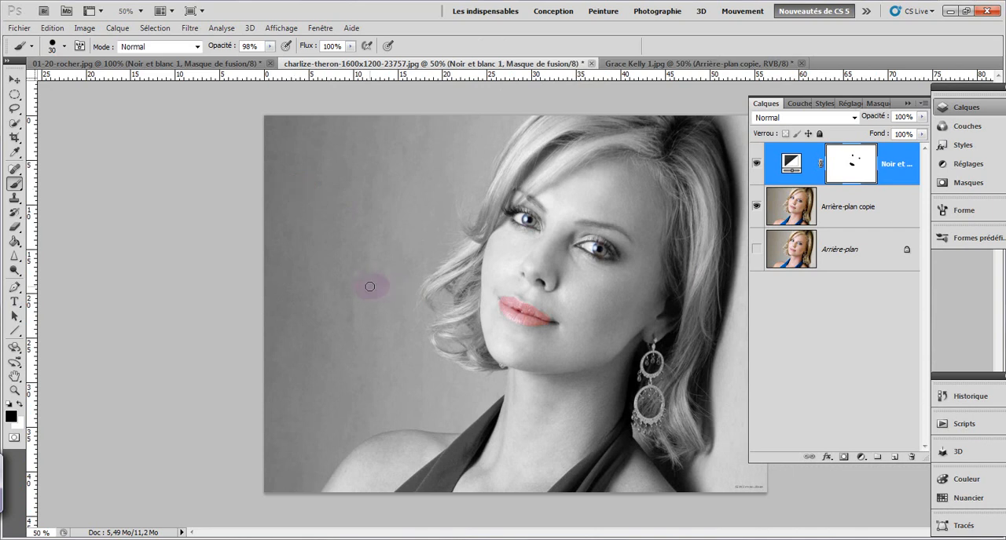
Step: Reveal the blonde hair on both sides of the face on the mask with a soft 89 px black brush at 100% opacity
{"action": "left_click", "coordinate": [840, 164]}
{"action": "mouse_move", "coordinate": [667, 157]}
{"action": "left_mouse_down"}
{"action": "mouse_move", "coordinate": [691, 237]}
{"action": "mouse_move", "coordinate": [669, 151]}
{"action": "mouse_move", "coordinate": [700, 236]}
{"action": "mouse_move", "coordinate": [685, 146]}
{"action": "mouse_move", "coordinate": [708, 231]}
{"action": "mouse_move", "coordinate": [692, 129]}
{"action": "mouse_move", "coordinate": [713, 226]}
{"action": "mouse_move", "coordinate": [701, 126]}
{"action": "mouse_move", "coordinate": [702, 296]}
{"action": "mouse_move", "coordinate": [689, 230]}
{"action": "mouse_move", "coordinate": [677, 260]}
{"action": "mouse_move", "coordinate": [681, 210]}
{"action": "mouse_move", "coordinate": [682, 304]}
{"action": "mouse_move", "coordinate": [672, 280]}
{"action": "mouse_move", "coordinate": [671, 290]}
{"action": "mouse_move", "coordinate": [695, 262]}
{"action": "mouse_move", "coordinate": [701, 311]}
{"action": "mouse_move", "coordinate": [688, 358]}
{"action": "left_mouse_up"}
{"action": "mouse_move", "coordinate": [689, 334]}
{"action": "left_mouse_down"}
{"action": "mouse_move", "coordinate": [674, 393]}
{"action": "mouse_move", "coordinate": [689, 445]}
{"action": "mouse_move", "coordinate": [677, 427]}
{"action": "mouse_move", "coordinate": [679, 458]}
{"action": "mouse_move", "coordinate": [649, 402]}
{"action": "left_mouse_up"}
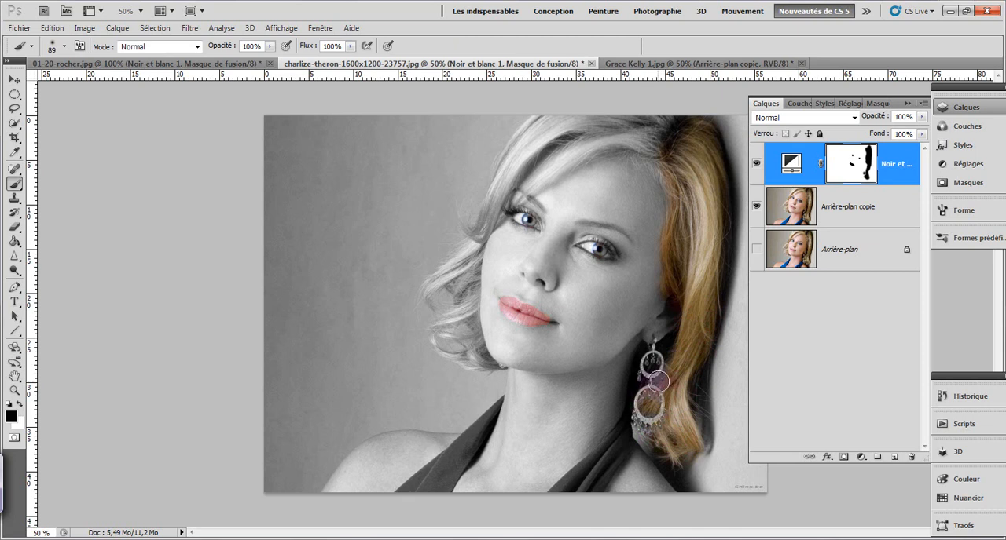
{"action": "mouse_move", "coordinate": [689, 340]}
{"action": "left_mouse_down"}
{"action": "mouse_move", "coordinate": [693, 185]}
{"action": "mouse_move", "coordinate": [696, 230]}
{"action": "mouse_move", "coordinate": [630, 139]}
{"action": "mouse_move", "coordinate": [678, 161]}
{"action": "mouse_move", "coordinate": [606, 112]}
{"action": "mouse_move", "coordinate": [673, 135]}
{"action": "mouse_move", "coordinate": [638, 114]}
{"action": "mouse_move", "coordinate": [599, 129]}
{"action": "mouse_move", "coordinate": [607, 124]}
{"action": "mouse_move", "coordinate": [565, 118]}
{"action": "mouse_move", "coordinate": [506, 162]}
{"action": "mouse_move", "coordinate": [545, 111]}
{"action": "mouse_move", "coordinate": [481, 225]}
{"action": "mouse_move", "coordinate": [469, 228]}
{"action": "mouse_move", "coordinate": [472, 249]}
{"action": "mouse_move", "coordinate": [429, 294]}
{"action": "mouse_move", "coordinate": [470, 252]}
{"action": "mouse_move", "coordinate": [462, 285]}
{"action": "mouse_move", "coordinate": [476, 359]}
{"action": "mouse_move", "coordinate": [442, 338]}
{"action": "mouse_move", "coordinate": [471, 294]}
{"action": "mouse_move", "coordinate": [481, 365]}
{"action": "mouse_move", "coordinate": [452, 344]}
{"action": "left_mouse_up"}
{"action": "left_click_drag", "start_coordinate": [594, 157], "coordinate": [623, 161]}
Step: Reduce the brush to 35 px and reveal the remaining hair colour along the parting and forehead hairline
{"action": "right_click", "coordinate": [609, 159]}
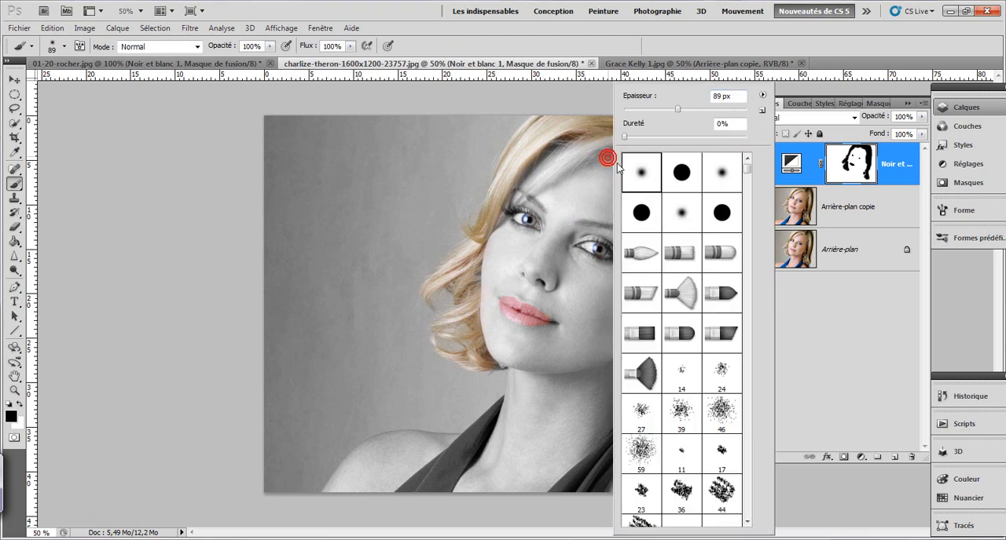
{"action": "left_click", "coordinate": [644, 110]}
{"action": "left_click", "coordinate": [608, 139]}
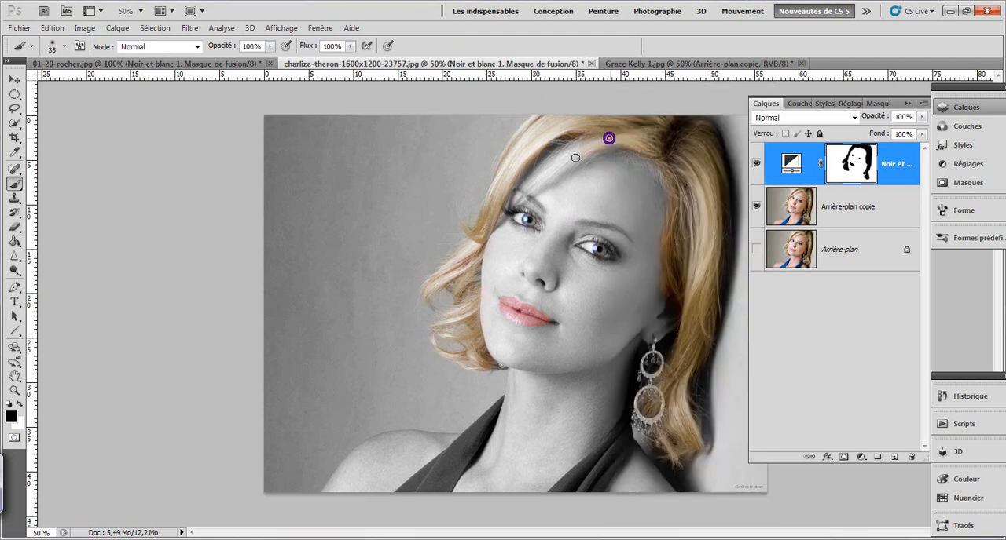
{"action": "mouse_move", "coordinate": [608, 139]}
{"action": "left_mouse_down"}
{"action": "mouse_move", "coordinate": [549, 172]}
{"action": "mouse_move", "coordinate": [574, 162]}
{"action": "mouse_move", "coordinate": [508, 214]}
{"action": "mouse_move", "coordinate": [634, 116]}
{"action": "mouse_move", "coordinate": [582, 146]}
{"action": "left_mouse_up"}
{"action": "left_click_drag", "start_coordinate": [657, 162], "coordinate": [666, 165]}
{"action": "left_click_drag", "start_coordinate": [608, 146], "coordinate": [591, 153]}
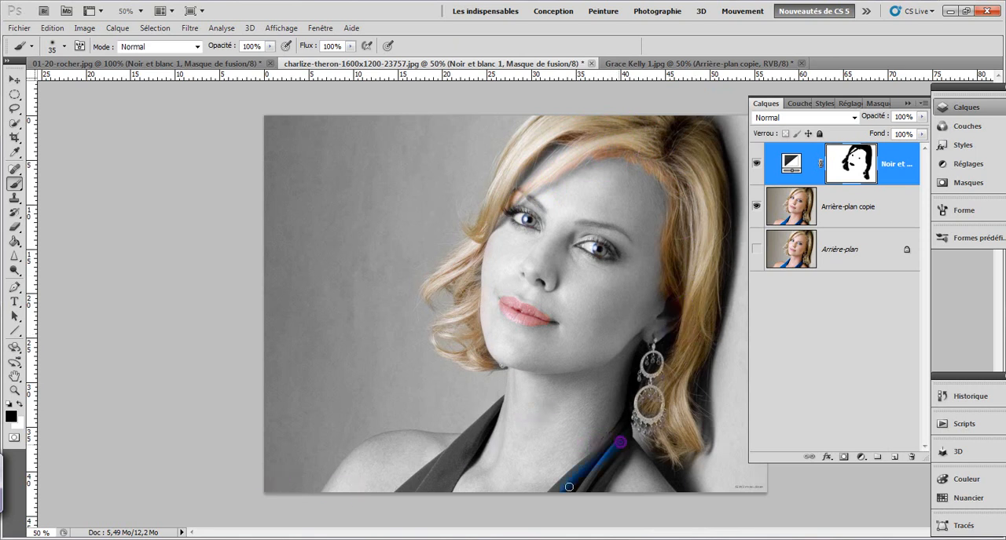
Step: Paint both straps of the dress black on the Noir et blanc mask to reveal their blue colour
{"action": "mouse_move", "coordinate": [603, 471]}
{"action": "left_mouse_down"}
{"action": "mouse_move", "coordinate": [629, 448]}
{"action": "mouse_move", "coordinate": [558, 495]}
{"action": "mouse_move", "coordinate": [550, 490]}
{"action": "left_mouse_up"}
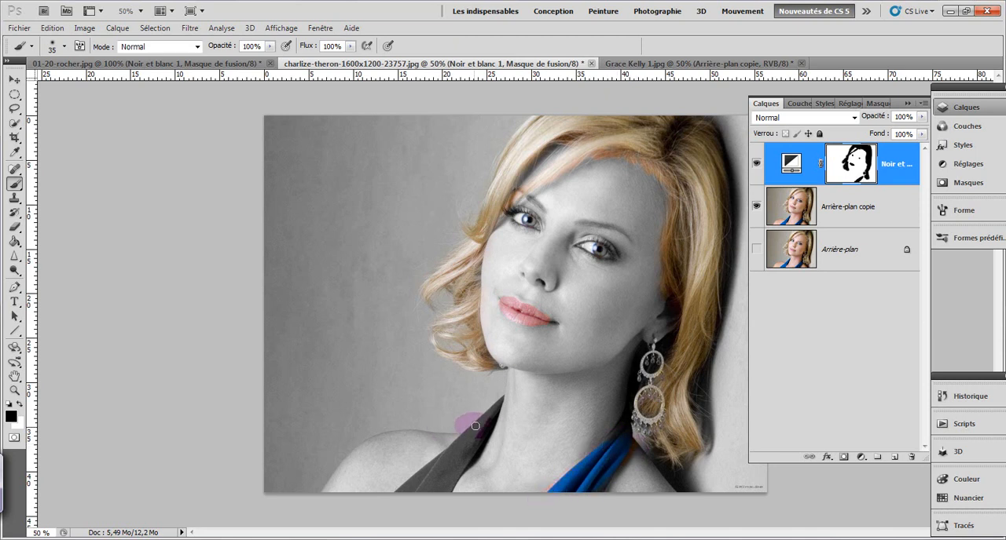
{"action": "mouse_move", "coordinate": [478, 422]}
{"action": "left_mouse_down"}
{"action": "mouse_move", "coordinate": [409, 496]}
{"action": "mouse_move", "coordinate": [469, 451]}
{"action": "mouse_move", "coordinate": [433, 493]}
{"action": "mouse_move", "coordinate": [442, 493]}
{"action": "mouse_move", "coordinate": [439, 470]}
{"action": "mouse_move", "coordinate": [399, 489]}
{"action": "mouse_move", "coordinate": [479, 435]}
{"action": "mouse_move", "coordinate": [459, 458]}
{"action": "mouse_move", "coordinate": [483, 430]}
{"action": "left_mouse_up"}
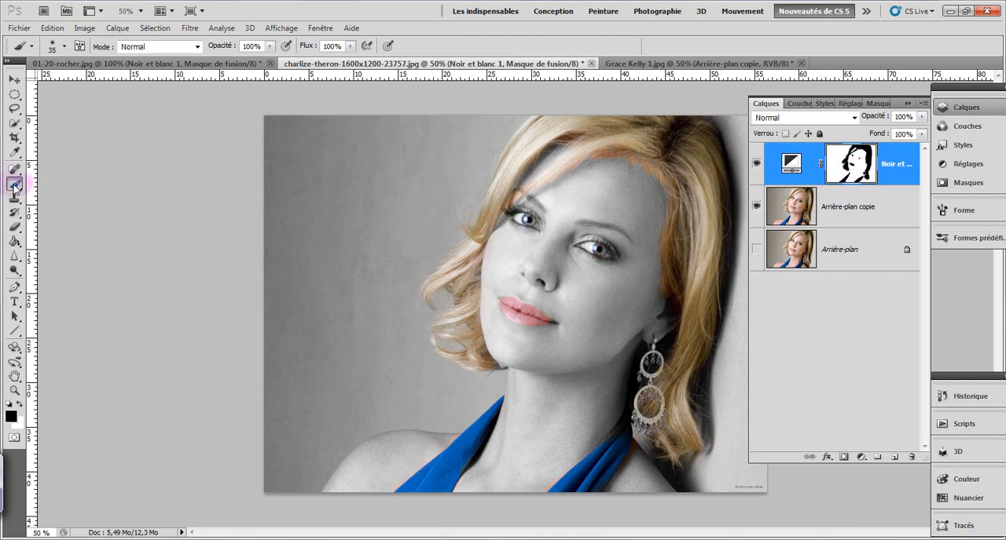
Step: Swap the foreground colour to white and paint the dress strap below the earring back to grey on the mask
{"action": "left_click", "coordinate": [21, 404]}
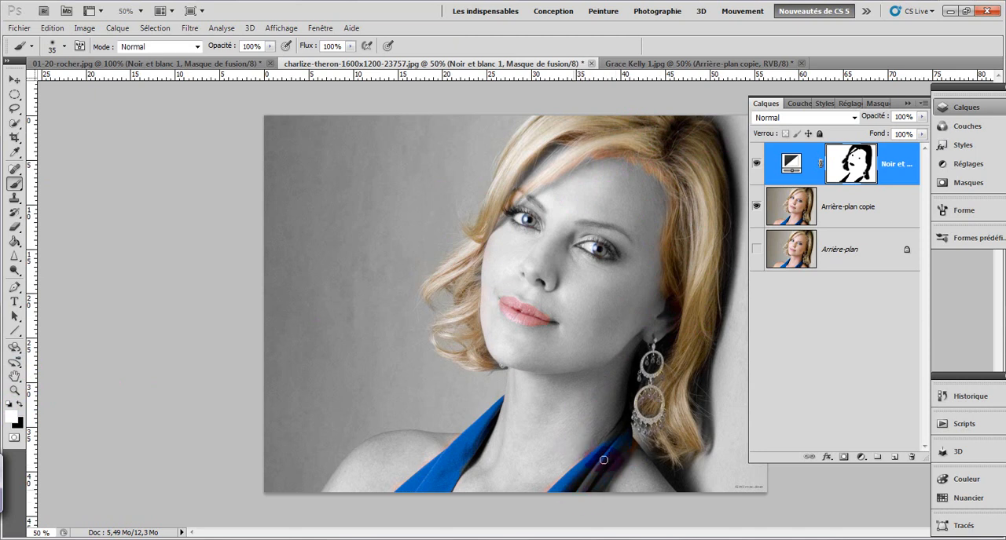
{"action": "mouse_move", "coordinate": [557, 487]}
{"action": "left_mouse_down"}
{"action": "mouse_move", "coordinate": [624, 435]}
{"action": "mouse_move", "coordinate": [608, 451]}
{"action": "mouse_move", "coordinate": [625, 437]}
{"action": "mouse_move", "coordinate": [628, 447]}
{"action": "mouse_move", "coordinate": [596, 491]}
{"action": "mouse_move", "coordinate": [550, 493]}
{"action": "mouse_move", "coordinate": [601, 455]}
{"action": "mouse_move", "coordinate": [548, 493]}
{"action": "left_mouse_up"}
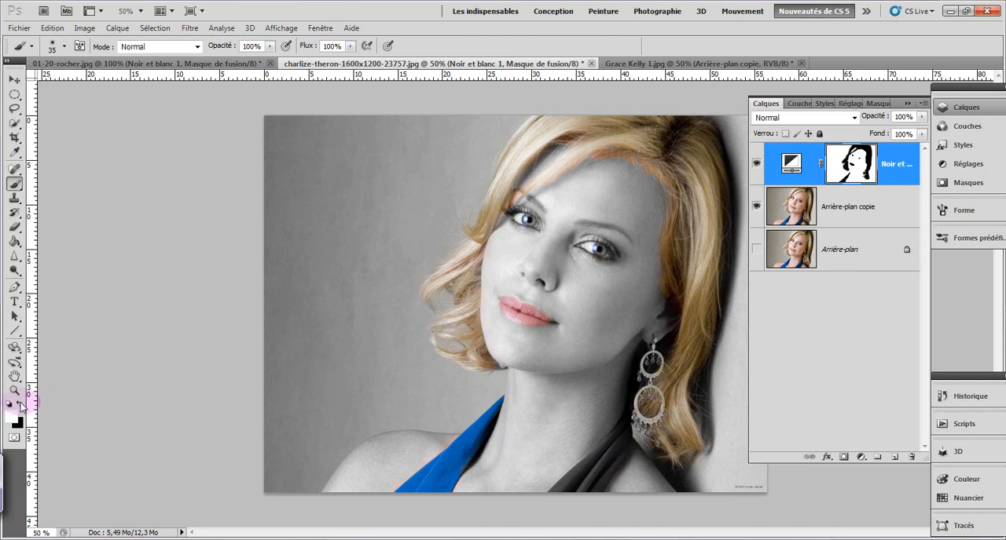
Step: Swap the foreground colour back to black and repaint the strap below the earring to reveal its blue again
{"action": "left_click", "coordinate": [20, 403]}
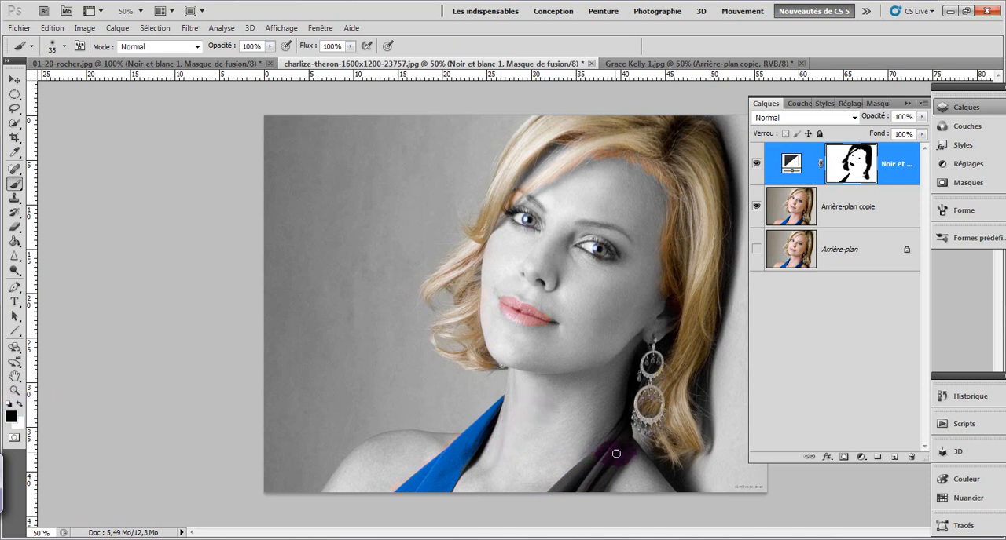
{"action": "mouse_move", "coordinate": [591, 489]}
{"action": "left_mouse_down"}
{"action": "mouse_move", "coordinate": [619, 440]}
{"action": "mouse_move", "coordinate": [551, 491]}
{"action": "mouse_move", "coordinate": [624, 427]}
{"action": "mouse_move", "coordinate": [592, 472]}
{"action": "mouse_move", "coordinate": [611, 468]}
{"action": "mouse_move", "coordinate": [575, 505]}
{"action": "mouse_move", "coordinate": [444, 521]}
{"action": "mouse_move", "coordinate": [427, 482]}
{"action": "left_mouse_up"}
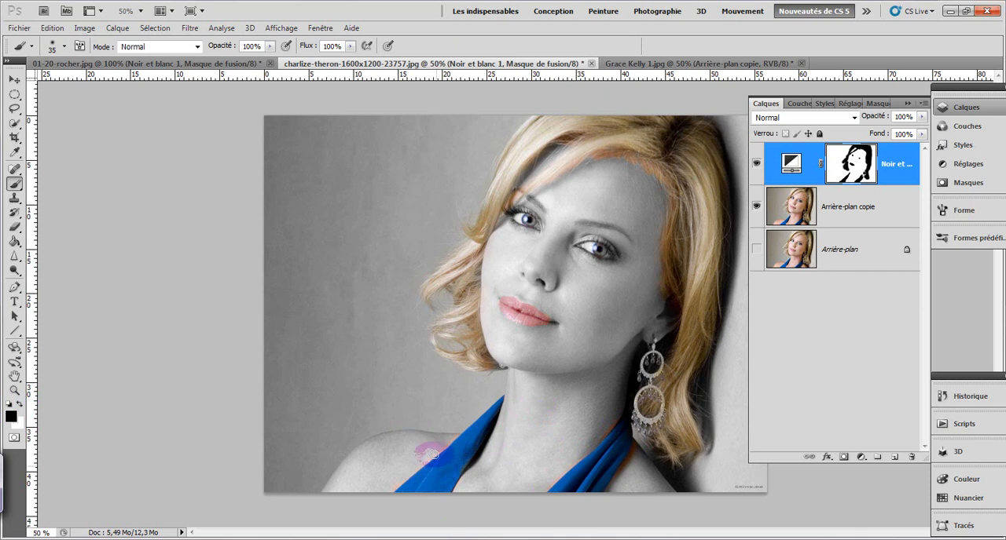
{"action": "mouse_move", "coordinate": [578, 242]}
{"action": "left_mouse_down"}
{"action": "mouse_move", "coordinate": [609, 261]}
{"action": "mouse_move", "coordinate": [507, 212]}
{"action": "mouse_move", "coordinate": [528, 226]}
{"action": "left_mouse_up"}
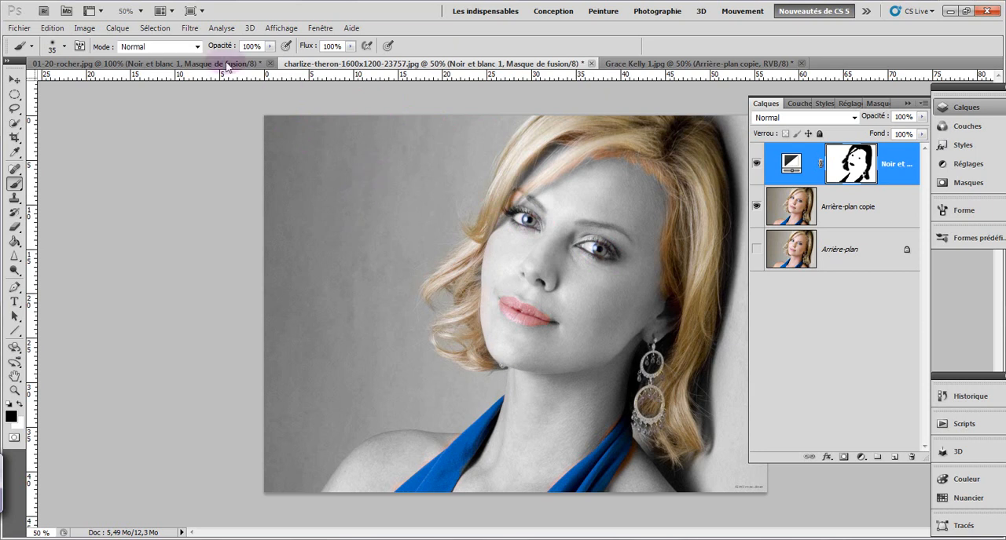
Step: Close the 01-20-rocher.jpg document
{"action": "left_click", "coordinate": [270, 62]}
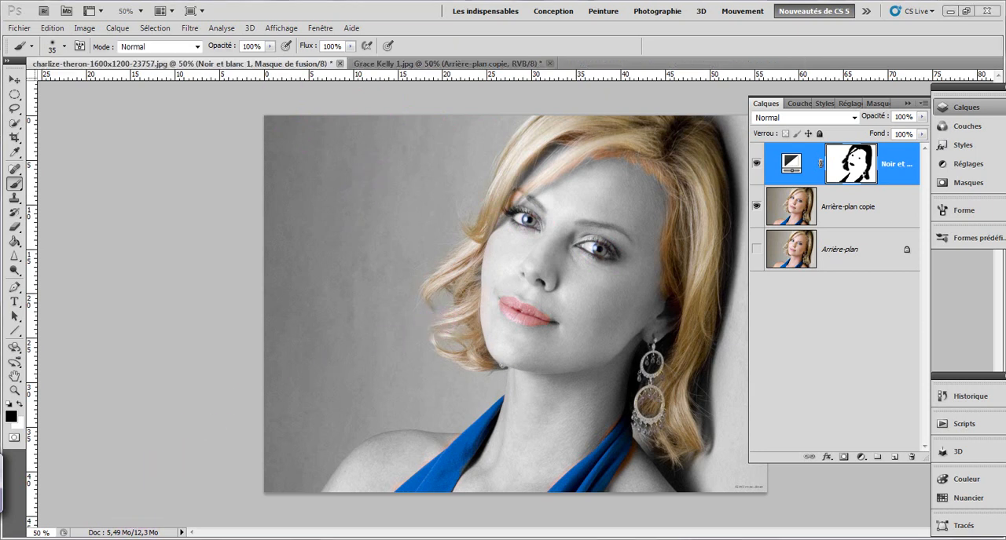
Step: View the Photoshop CS4/CS5 YouTube channel page in the browser, and return to the Grace Kelly 1.jpg portrait in Photoshop
{"action": "left_click", "coordinate": [161, 539]}
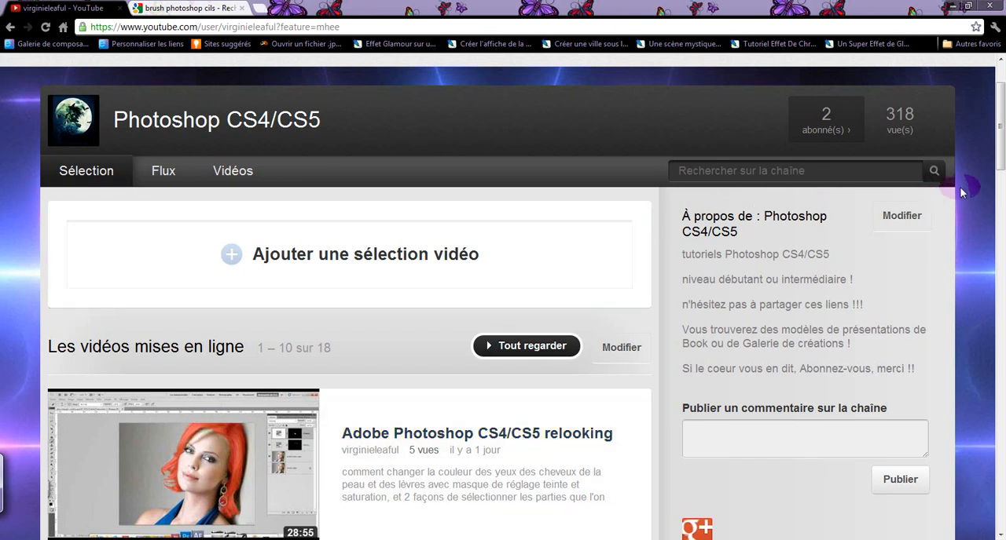
{"action": "scroll", "coordinate": [998, 163], "scroll_direction": "up", "scroll_amount": 2}
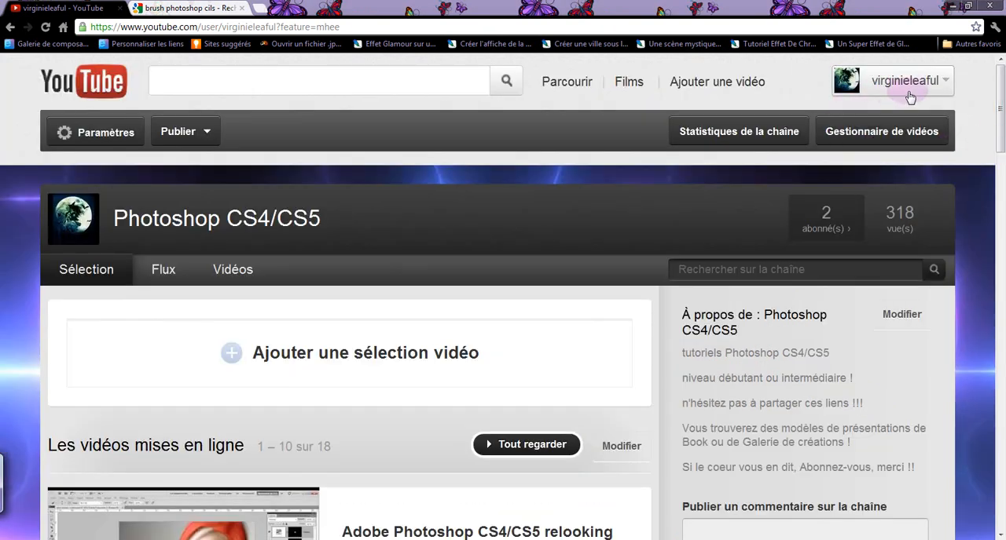
{"action": "left_click_drag", "start_coordinate": [1003, 138], "coordinate": [1001, 169]}
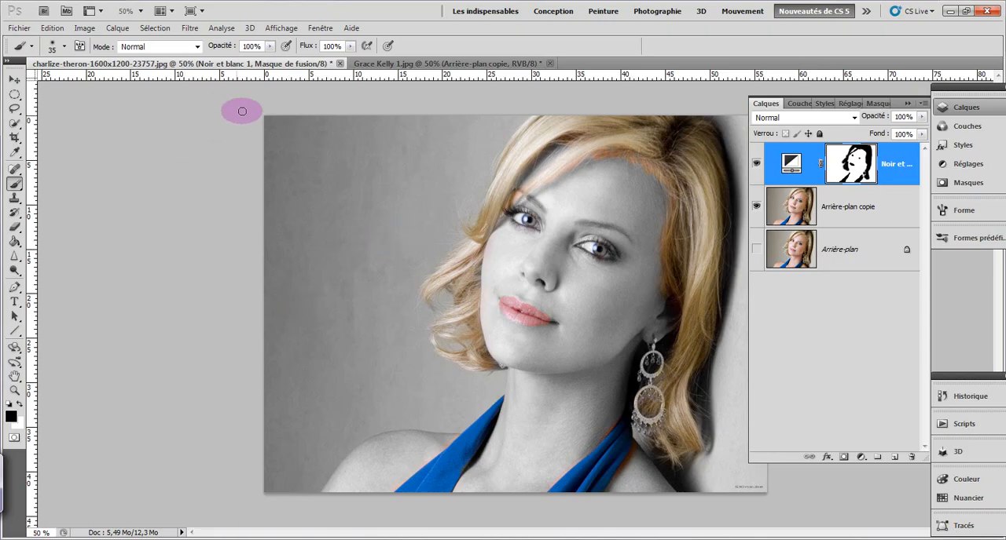
{"action": "left_click", "coordinate": [397, 63]}
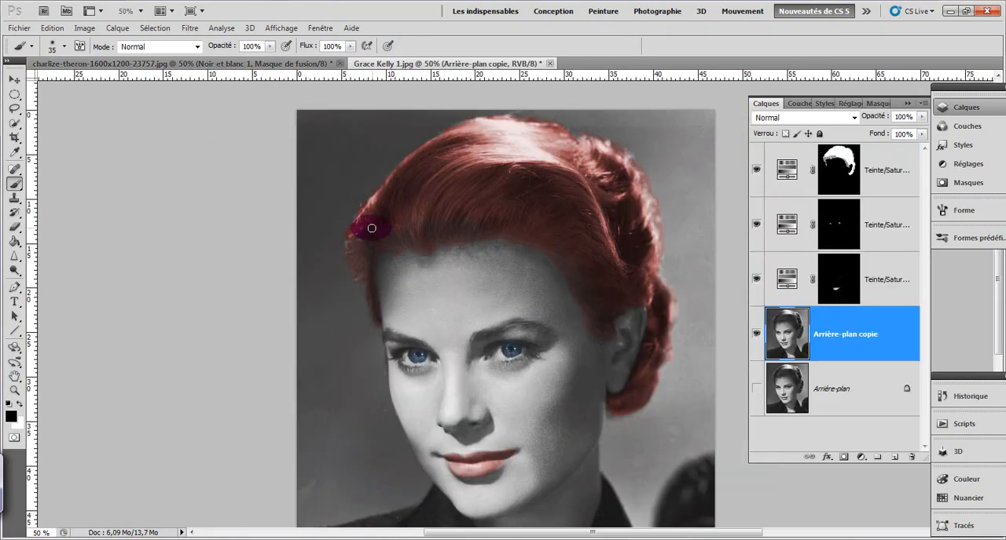